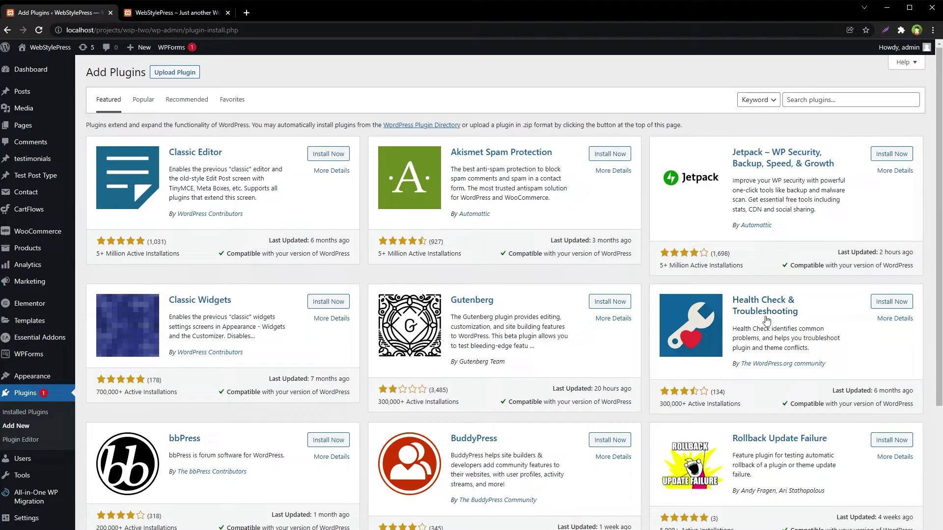
# Step: Install and activate Health Check & Troubleshooting, then follow the Dashboard link to Site Health status
pyautogui.click(902, 306)
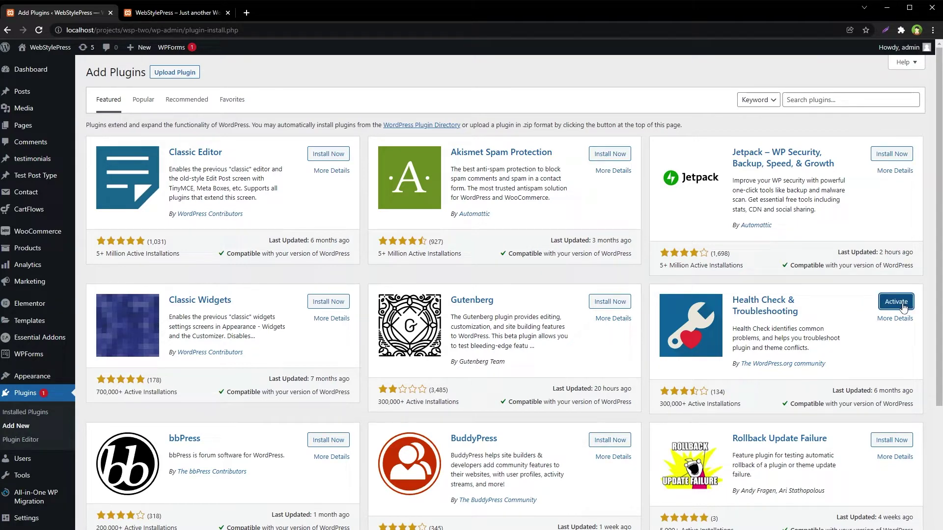
pyautogui.click(904, 308)
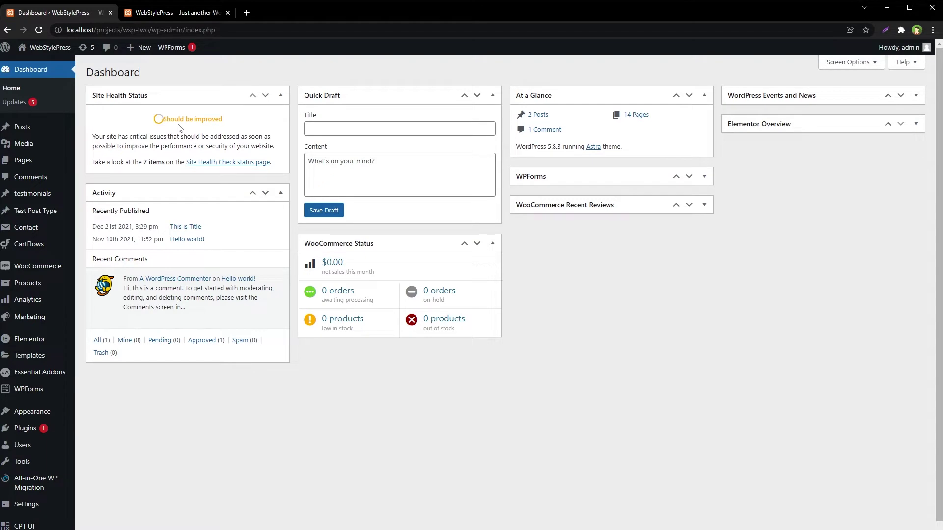
pyautogui.hotkey('ctrl', '+')
pyautogui.hotkey('ctrl', '+')
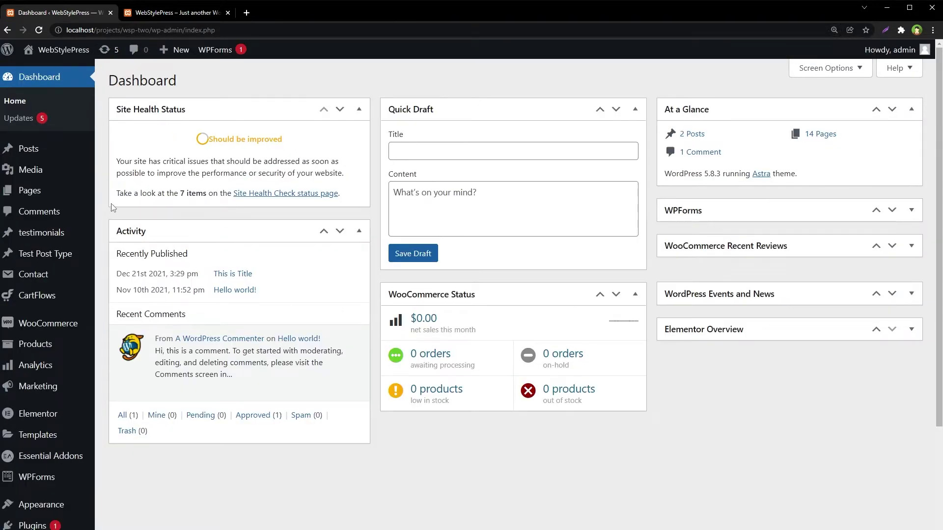
pyautogui.moveTo(116, 203); pyautogui.dragTo(209, 196)
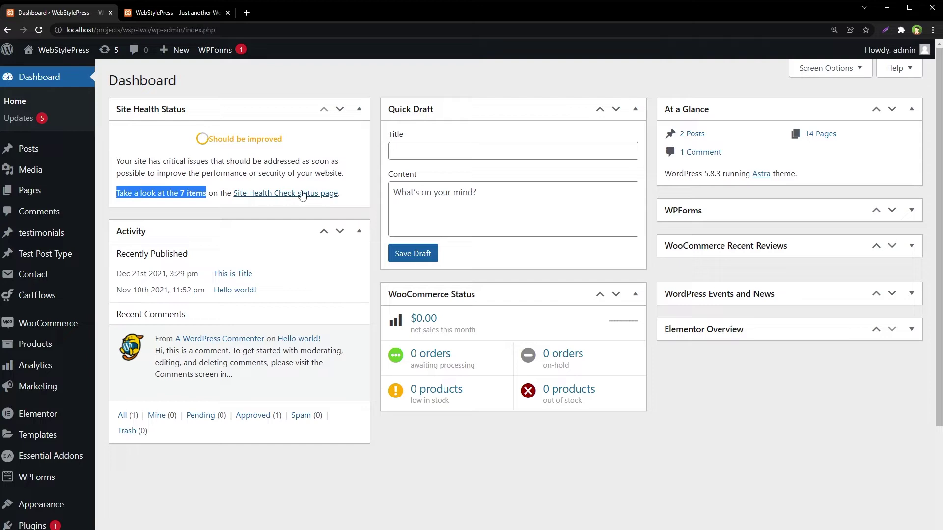
pyautogui.scroll(-2, 281, 198)
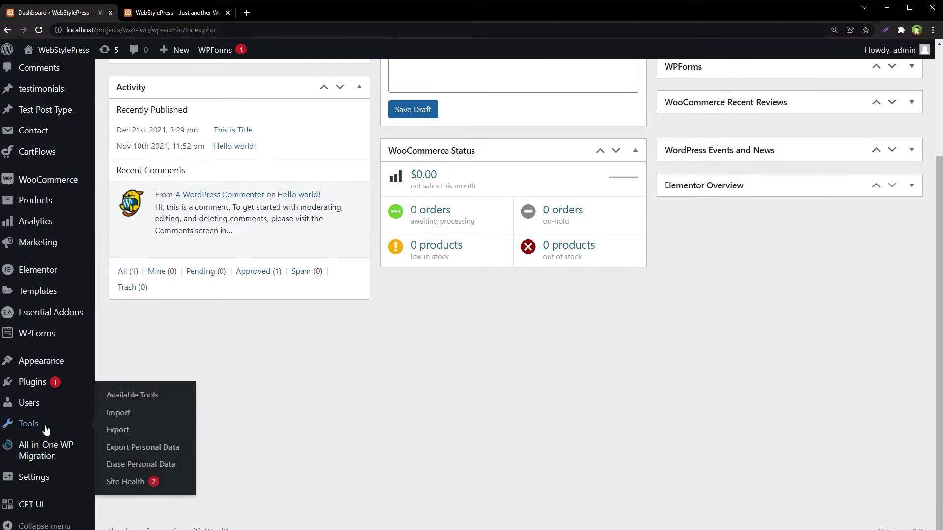
pyautogui.moveTo(29, 423)
pyautogui.scroll(2, 462, 428)
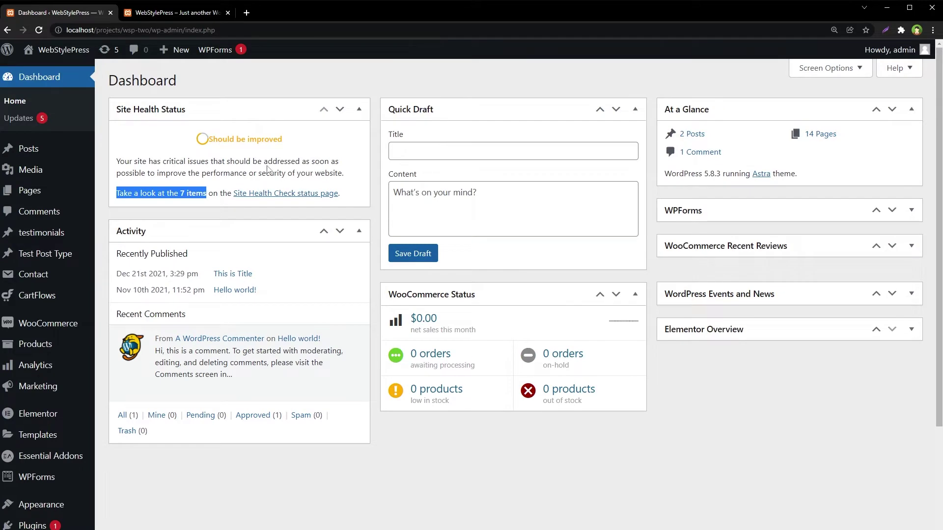
pyautogui.click(298, 194)
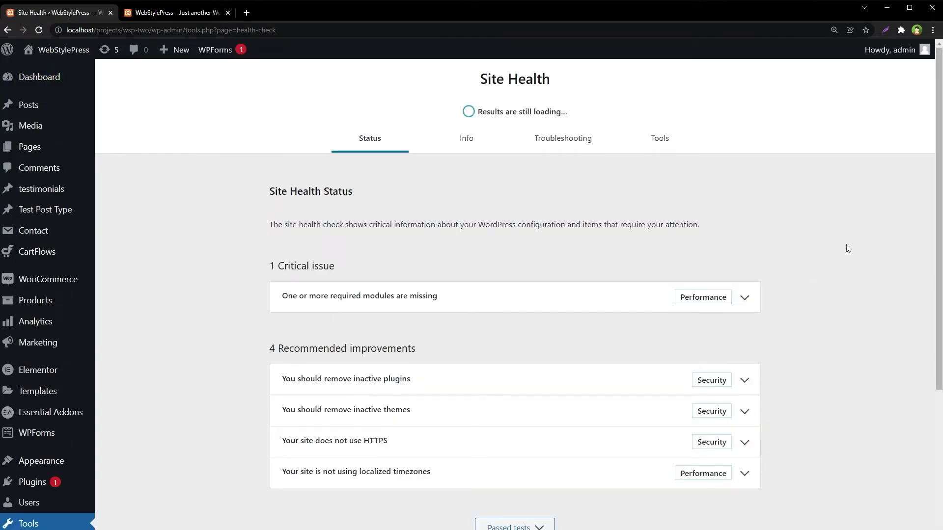
# Step: Expand the 'required modules are missing' issue, noting imagick and gd are absent, then collapse it
pyautogui.hotkey('ctrl', '-')
pyautogui.hotkey('ctrl', '-')
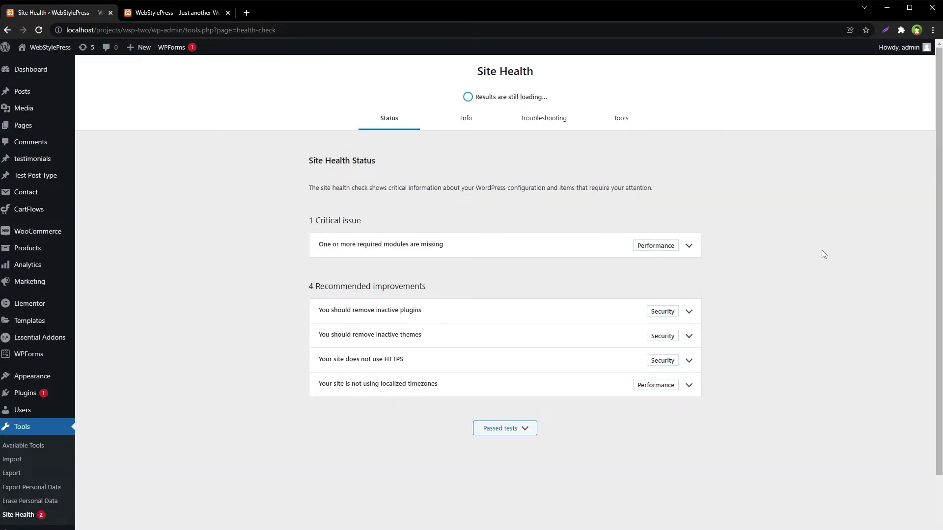
pyautogui.hotkey('ctrl', '+')
pyautogui.hotkey('ctrl', '+')
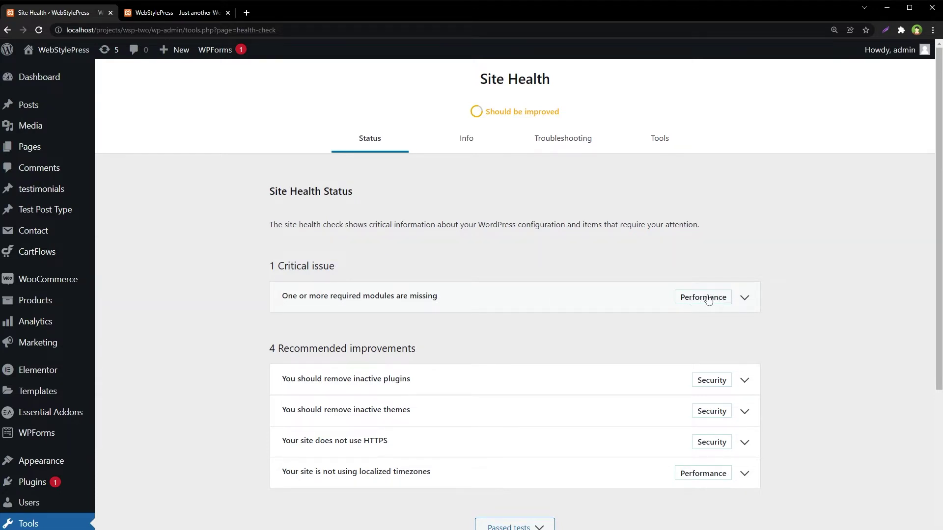
pyautogui.click(645, 297)
pyautogui.scroll(-3, 459, 263)
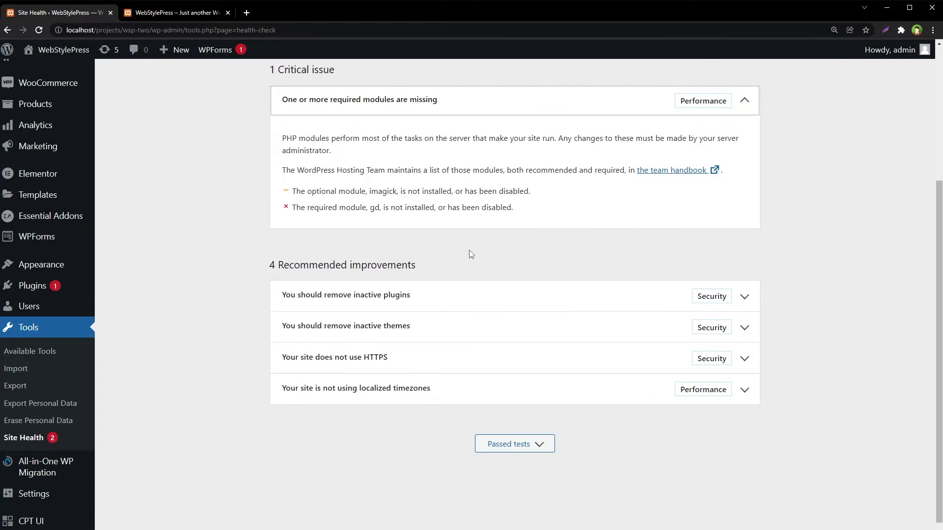
pyautogui.doubleClick(380, 192)
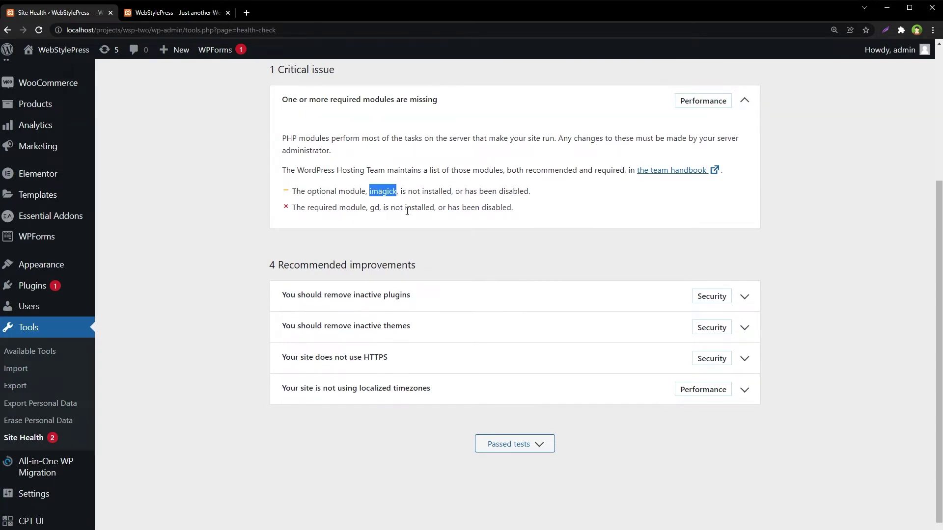
pyautogui.doubleClick(375, 207)
pyautogui.click(287, 197)
pyautogui.click(568, 101)
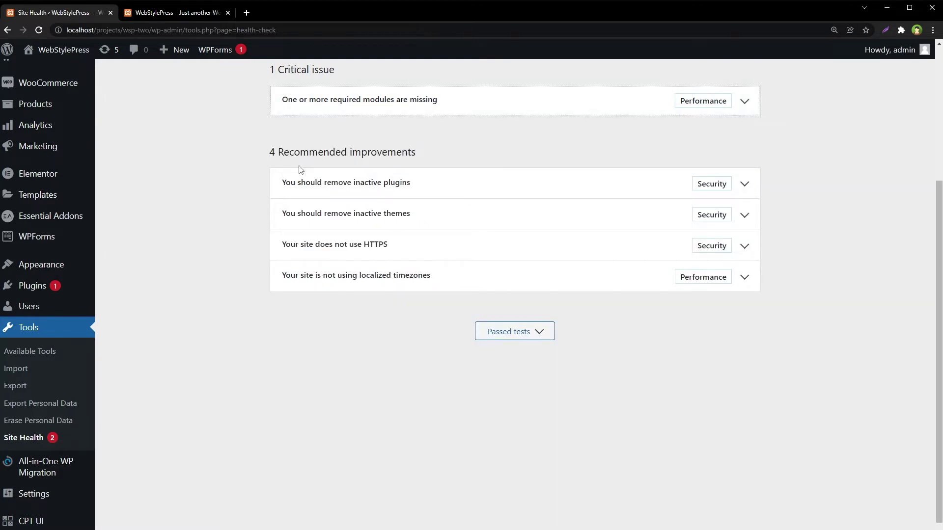
pyautogui.moveTo(300, 153); pyautogui.dragTo(403, 153)
pyautogui.click(438, 157)
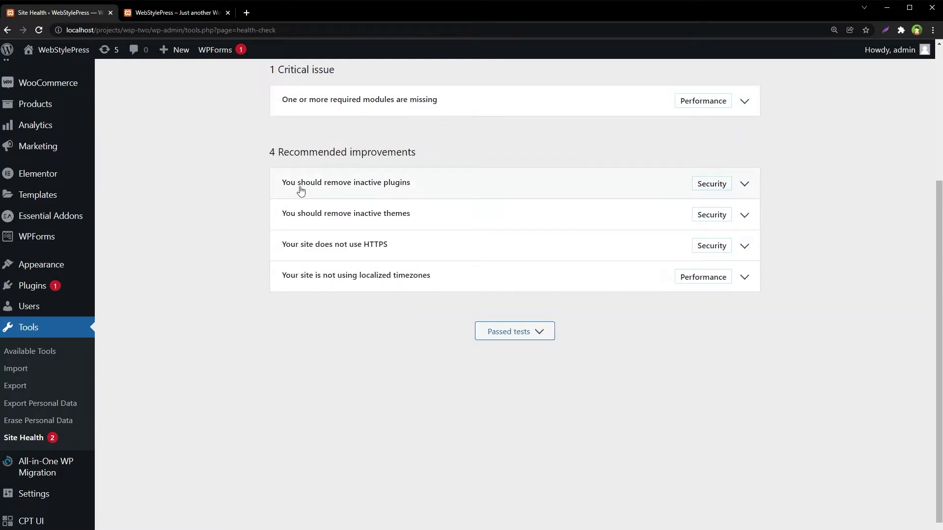
pyautogui.click(506, 191)
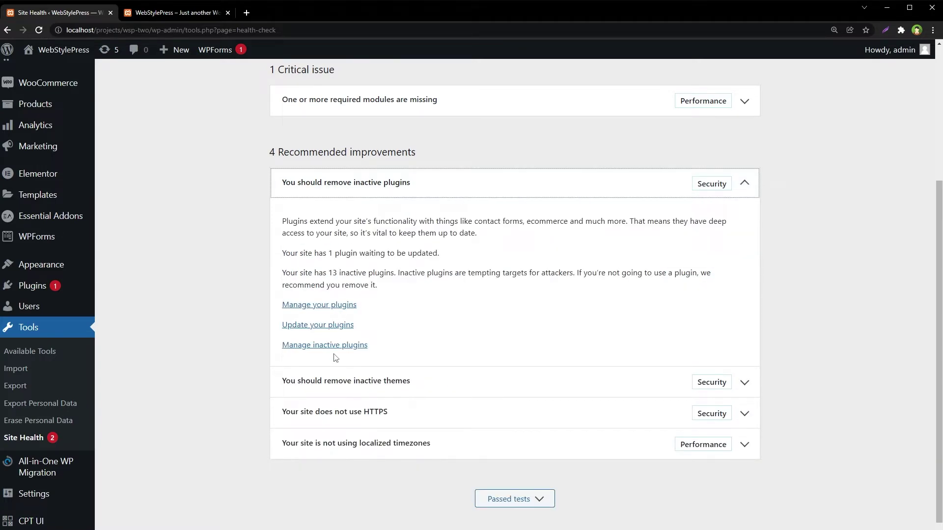
pyautogui.click(483, 183)
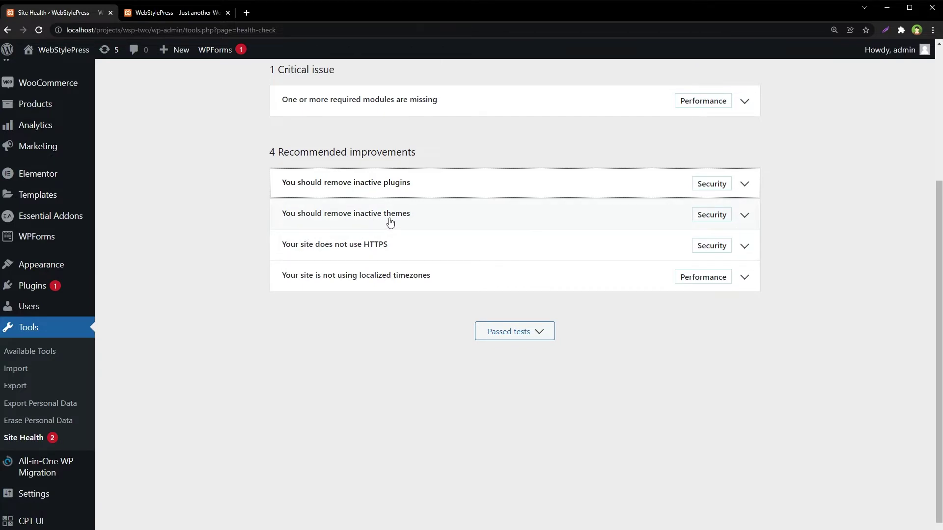
pyautogui.click(421, 219)
pyautogui.click(421, 220)
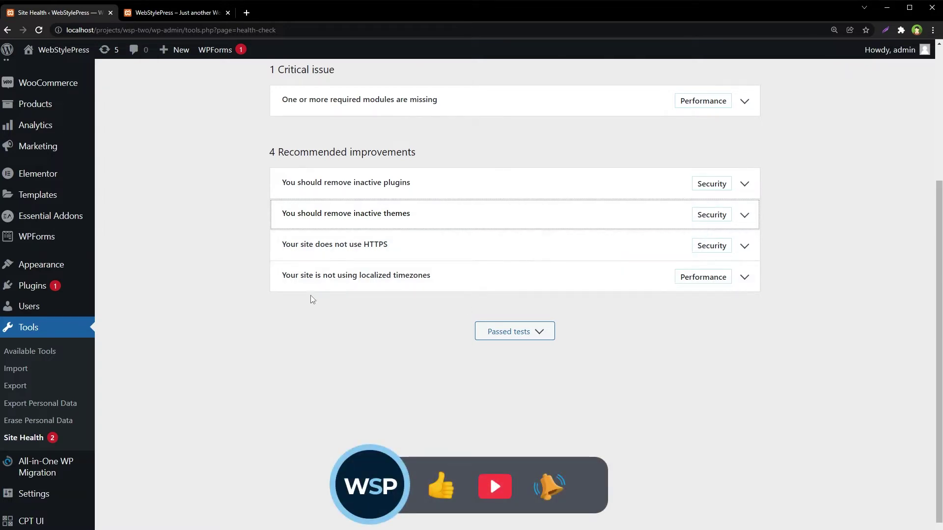
pyautogui.click(405, 284)
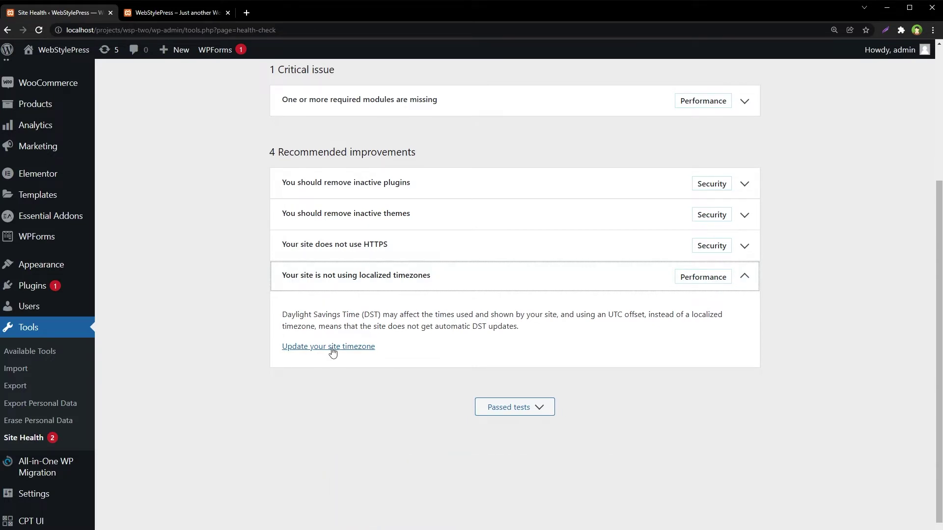
pyautogui.click(489, 288)
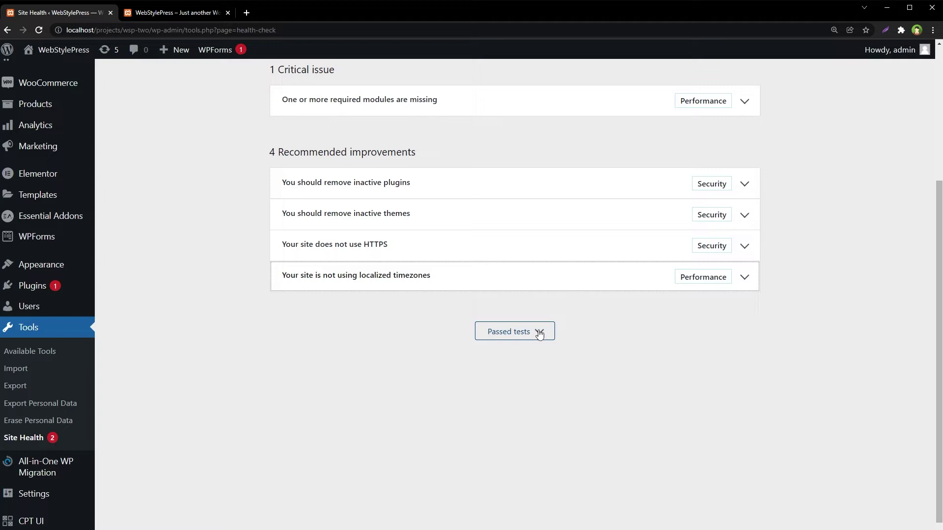
pyautogui.click(539, 331)
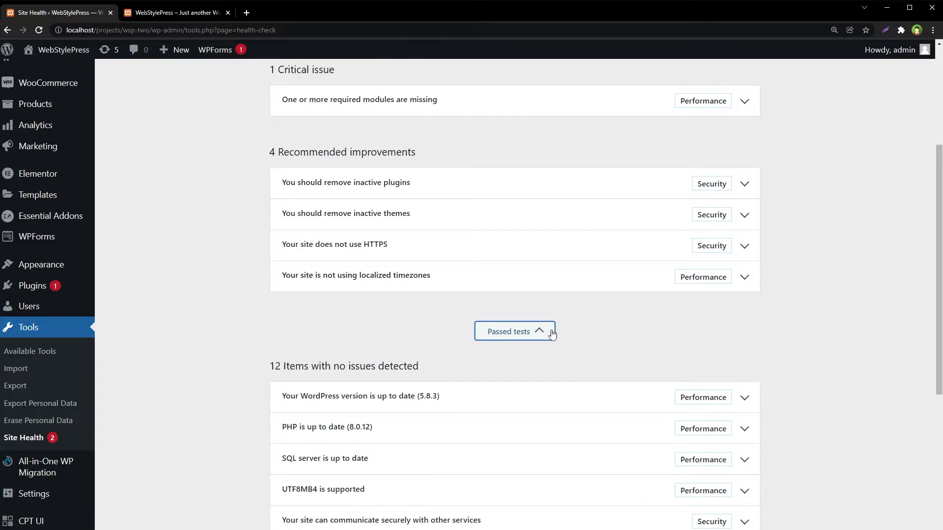
pyautogui.scroll(-1, 808, 363)
pyautogui.scroll(3, 808, 362)
pyautogui.scroll(1, 808, 361)
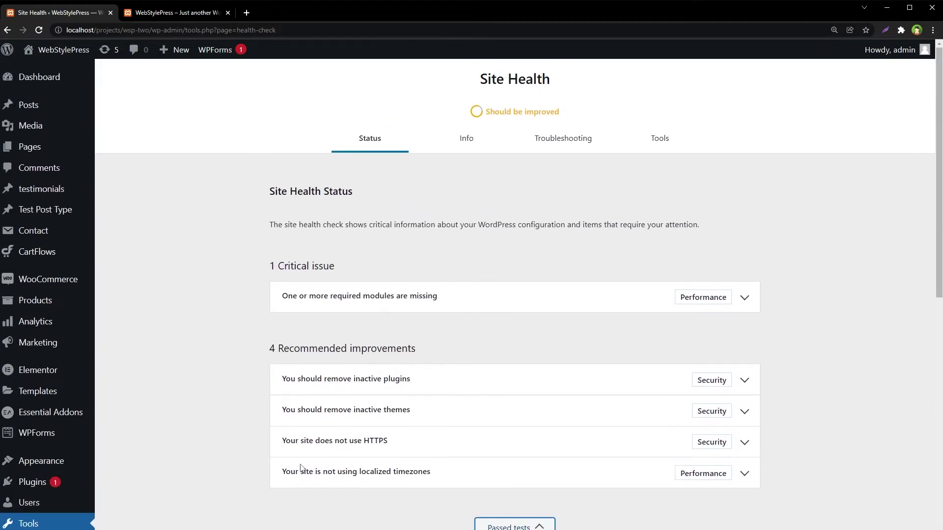
pyautogui.scroll(-2, 806, 332)
pyautogui.scroll(-3, 806, 311)
pyautogui.scroll(1, 807, 315)
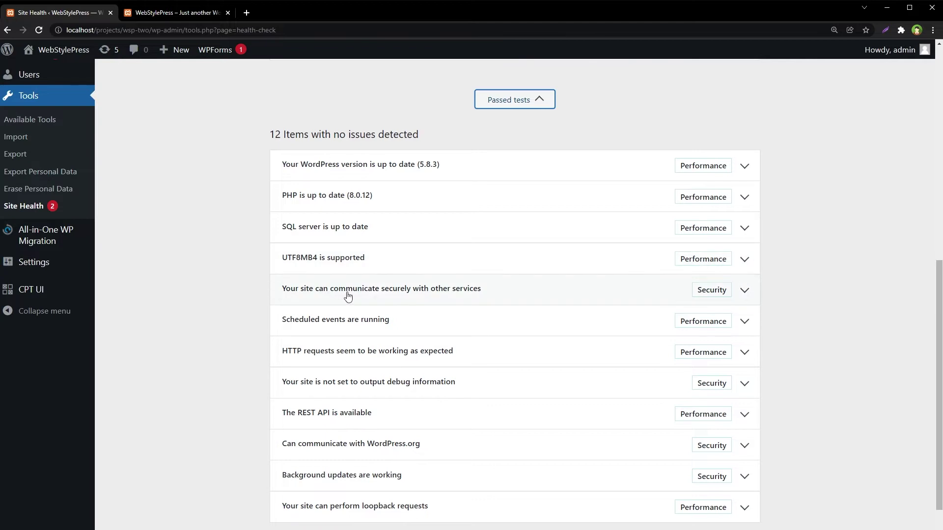
pyautogui.click(494, 301)
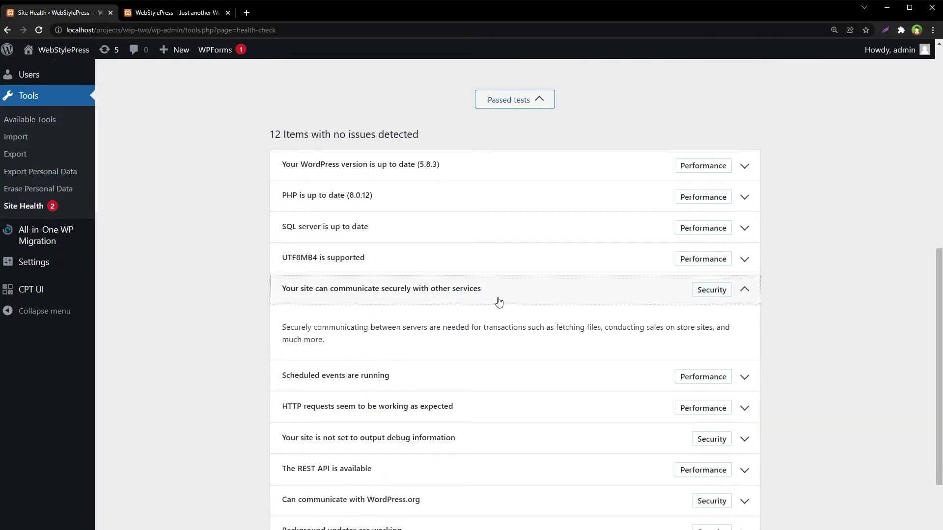
pyautogui.click(499, 303)
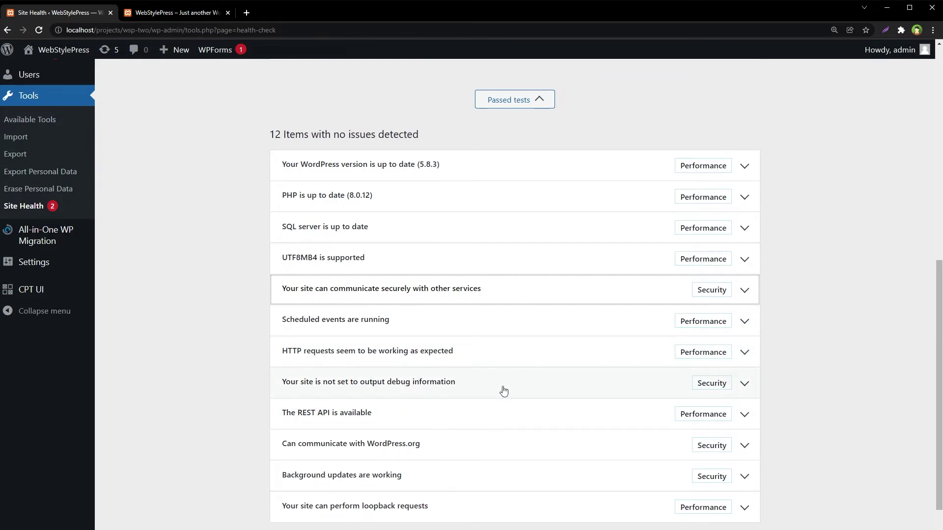
pyautogui.click(545, 388)
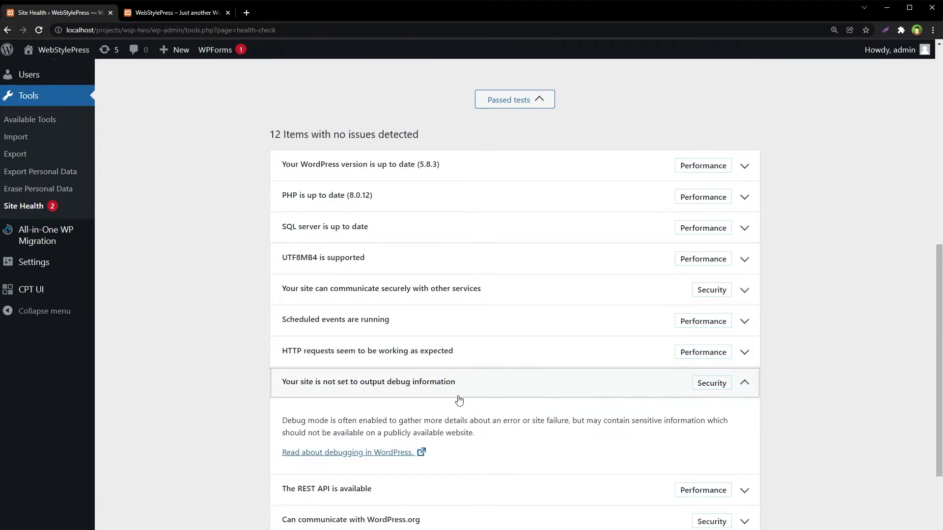
pyautogui.click(487, 386)
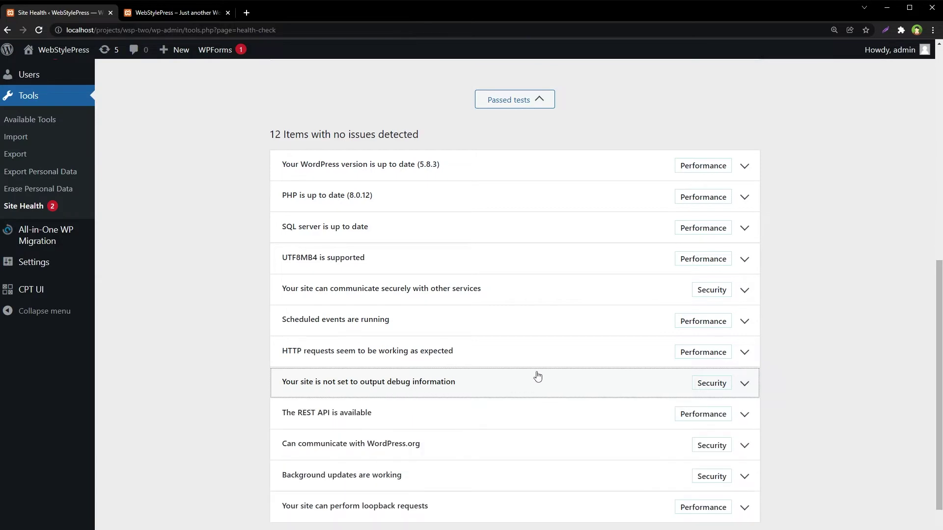
pyautogui.scroll(-1, 534, 375)
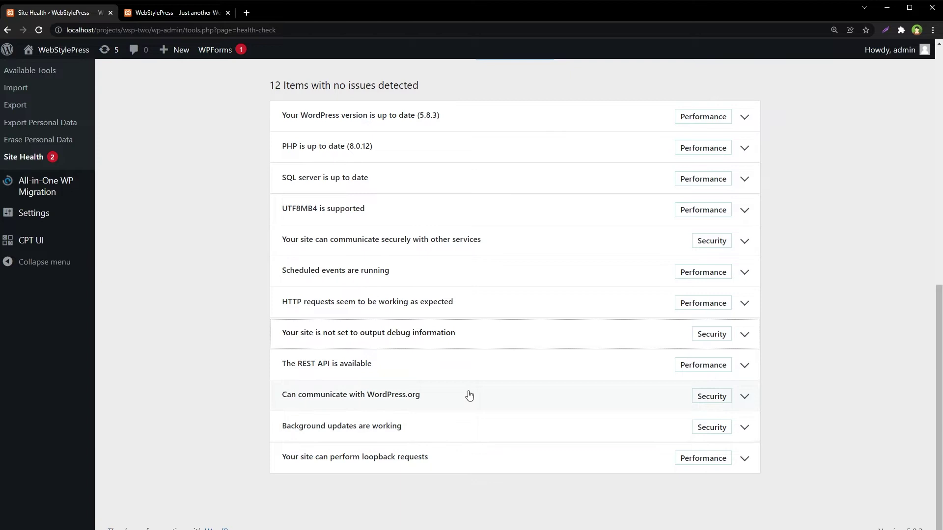
pyautogui.click(506, 398)
pyautogui.click(552, 402)
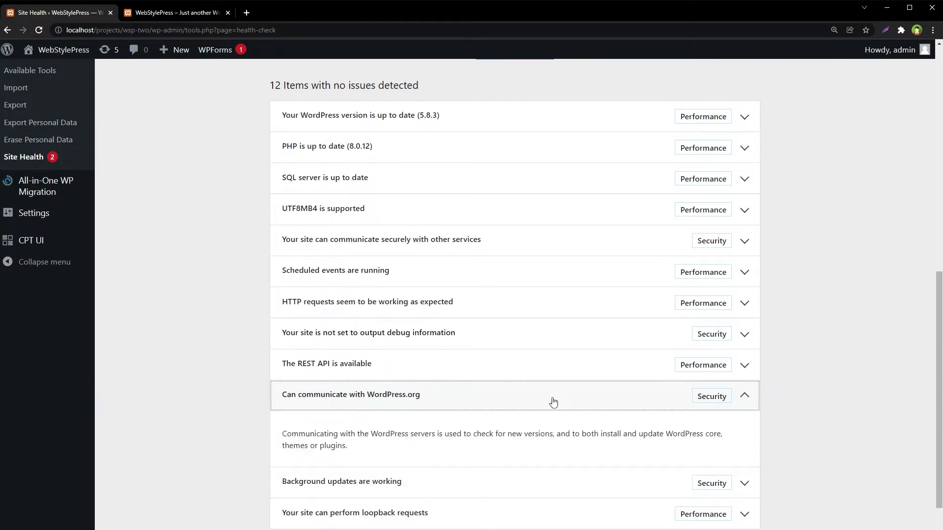
pyautogui.click(446, 428)
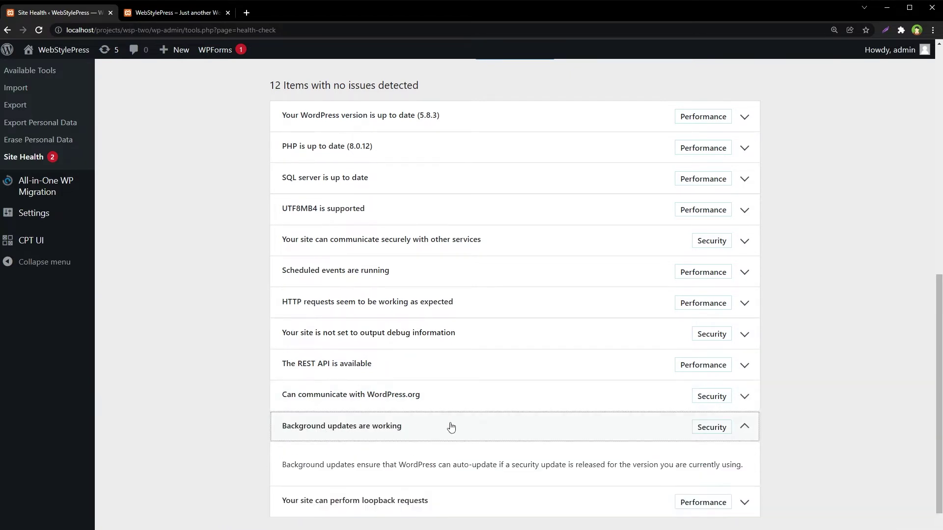
pyautogui.click(451, 427)
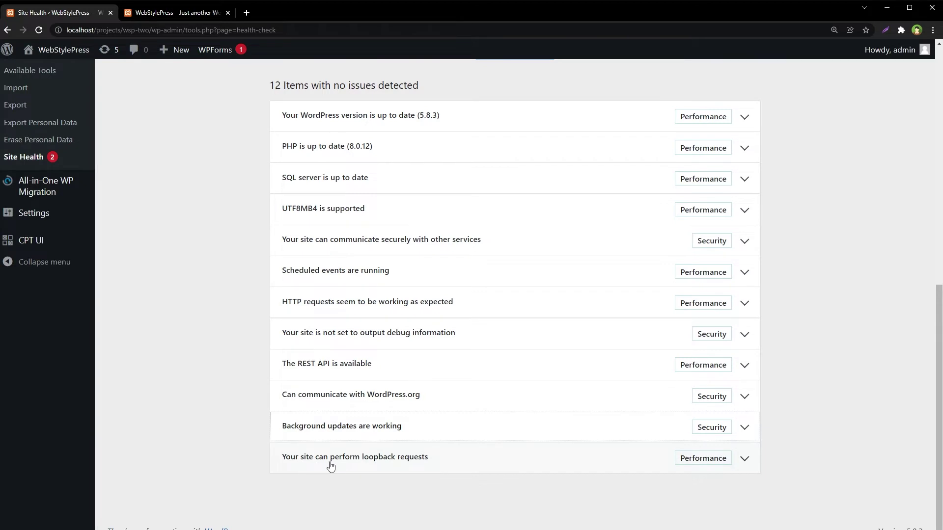
pyautogui.click(513, 470)
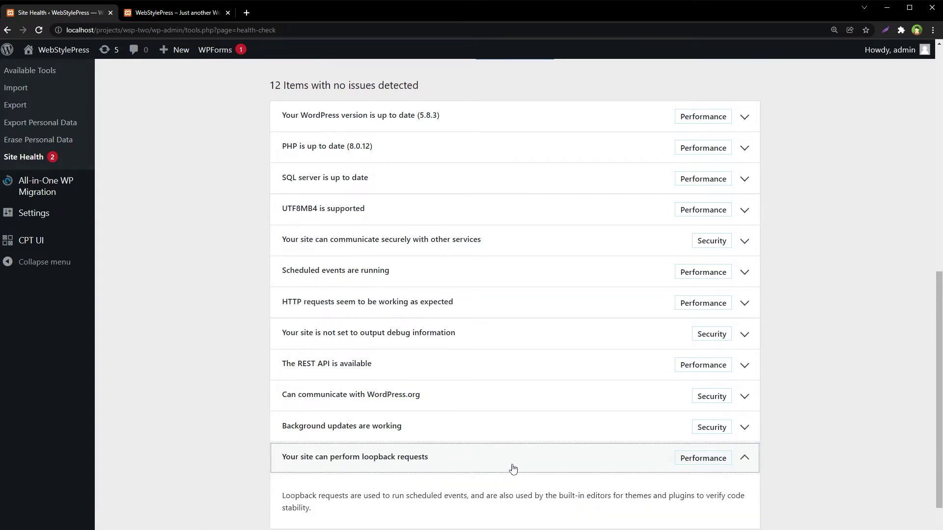
pyautogui.click(593, 464)
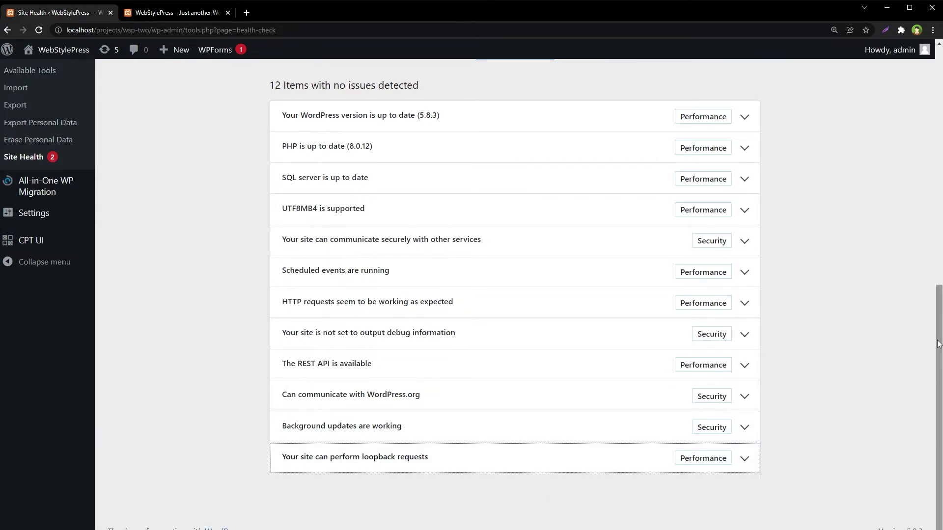
pyautogui.scroll(2, 685, 388)
pyautogui.scroll(-2, 415, 240)
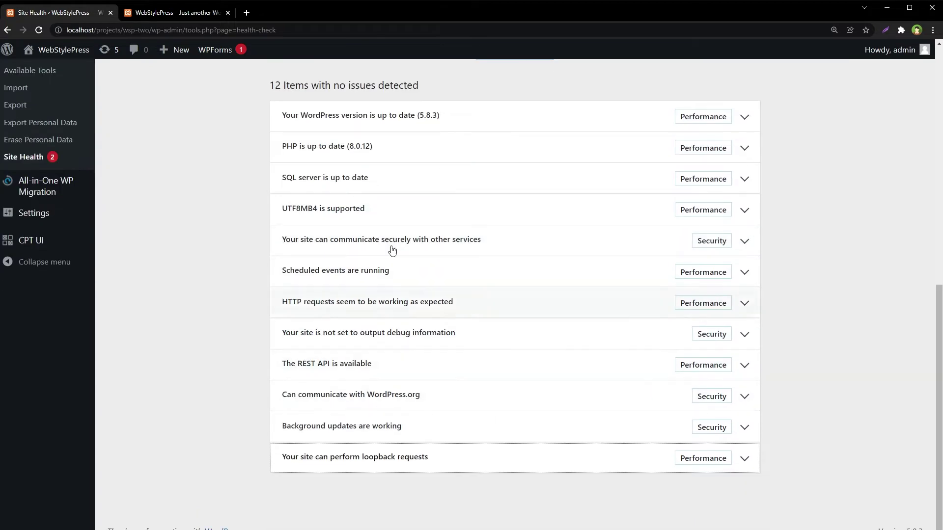
pyautogui.scroll(2, 344, 326)
pyautogui.scroll(5, 228, 315)
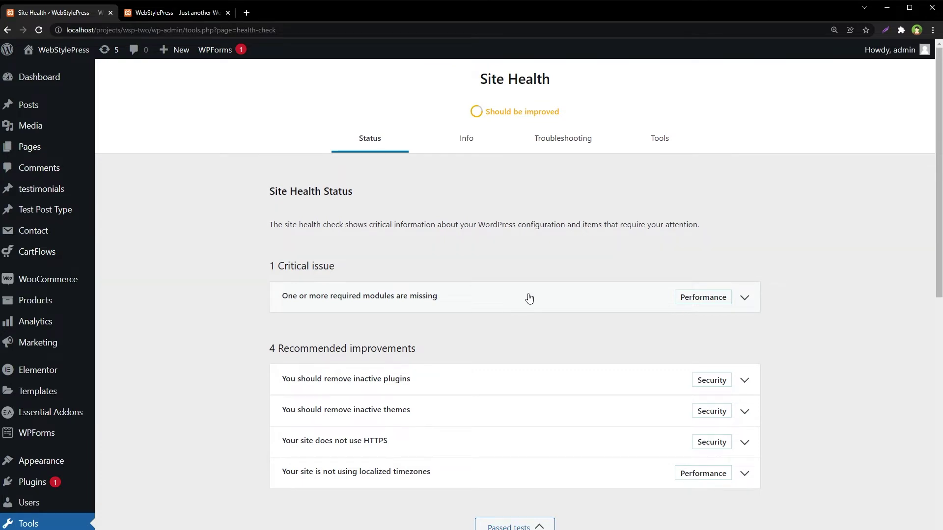
pyautogui.click(492, 309)
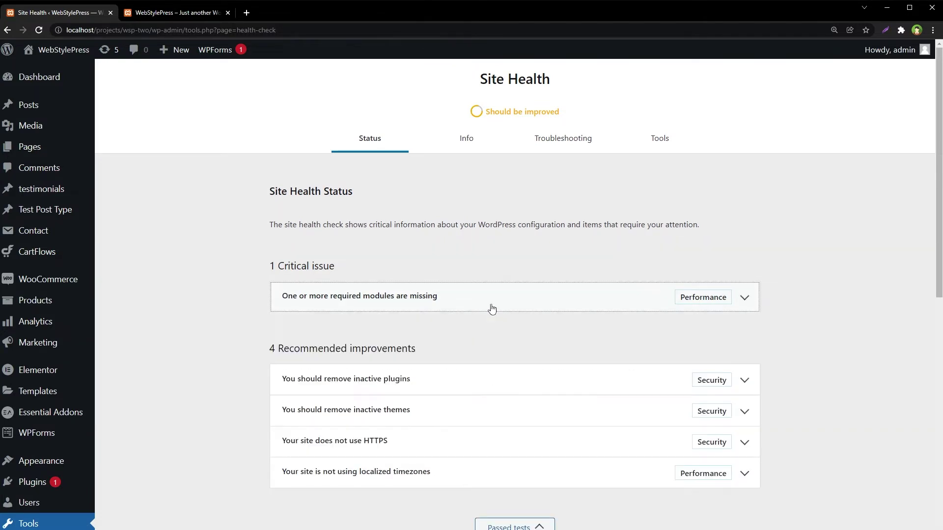
pyautogui.scroll(-1, 492, 309)
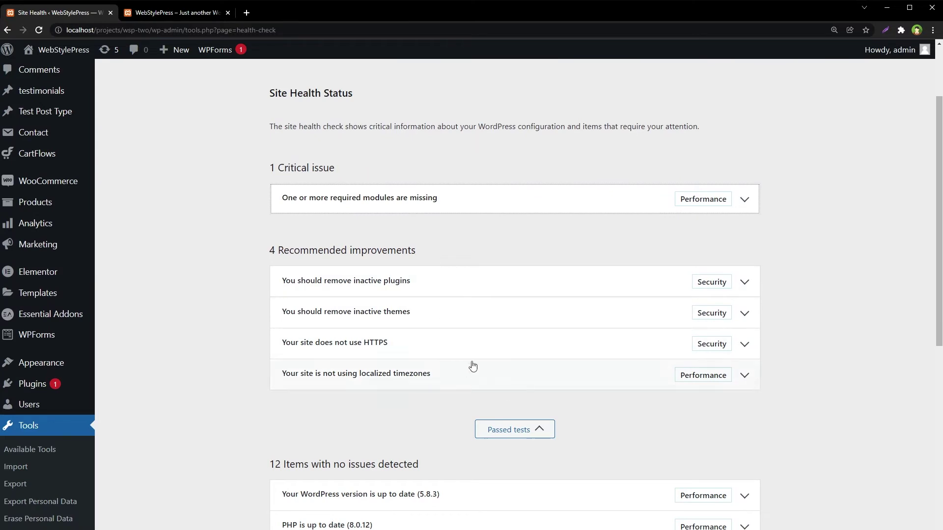
pyautogui.scroll(1, 575, 346)
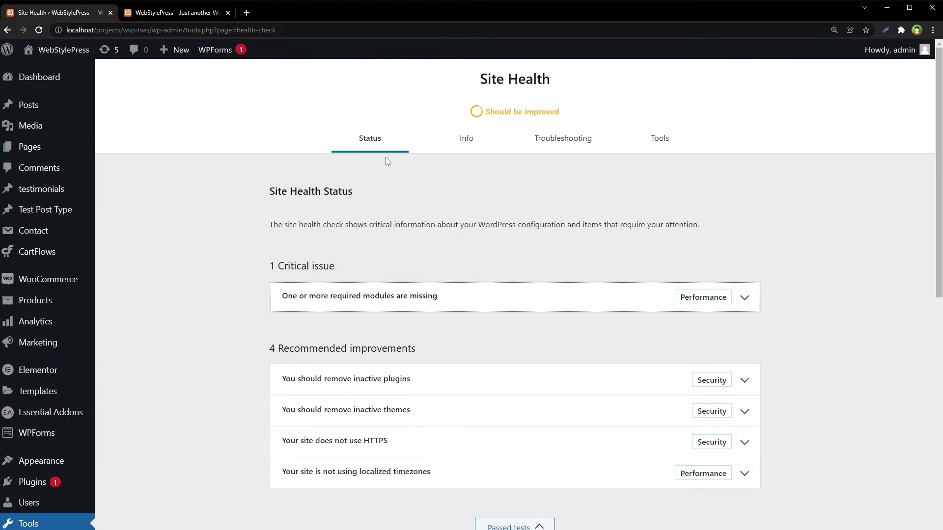
# Step: Switch to the Info tab and expand WordPress details, reviewing permalink structure and HTTPS status
pyautogui.click(468, 146)
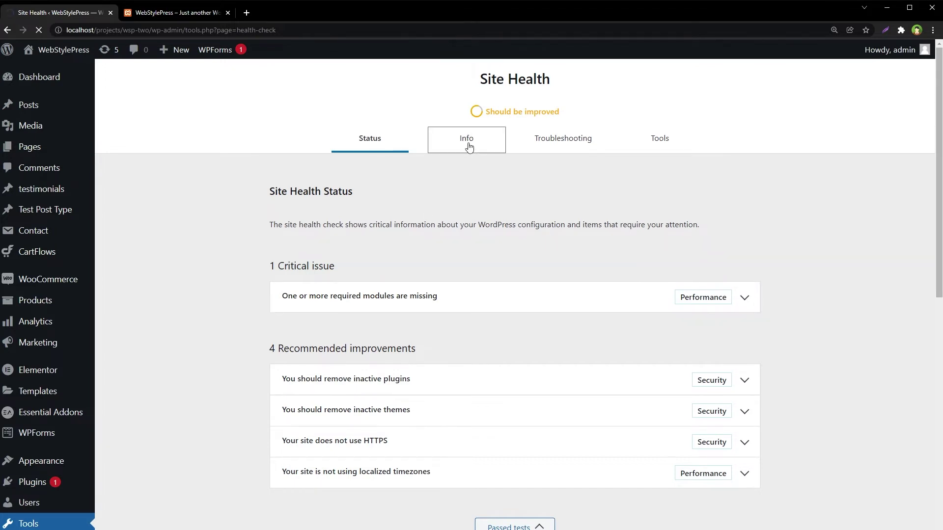
pyautogui.scroll(-3, 873, 305)
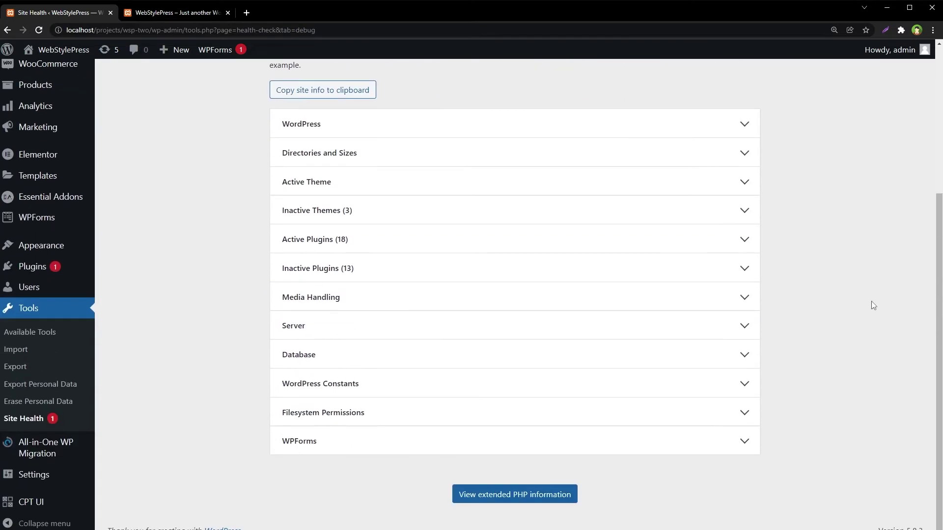
pyautogui.scroll(1, 863, 285)
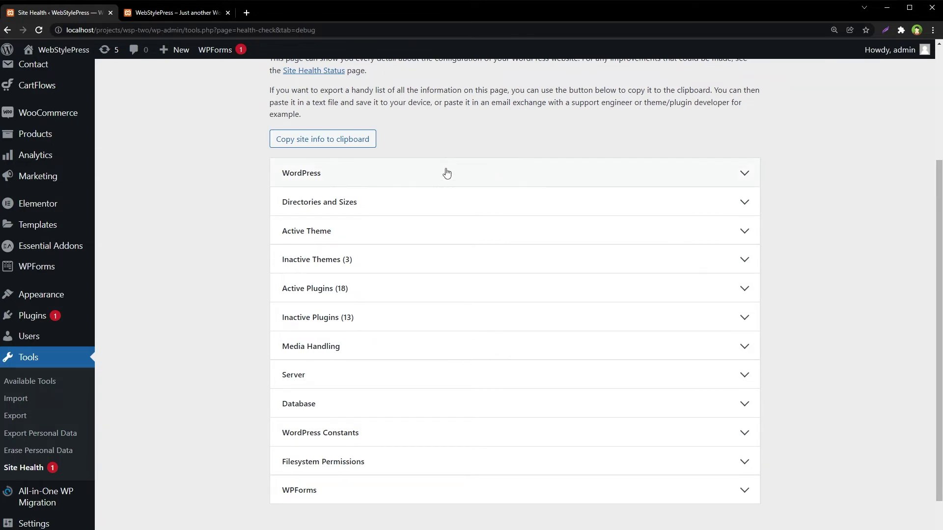
pyautogui.scroll(3, 427, 173)
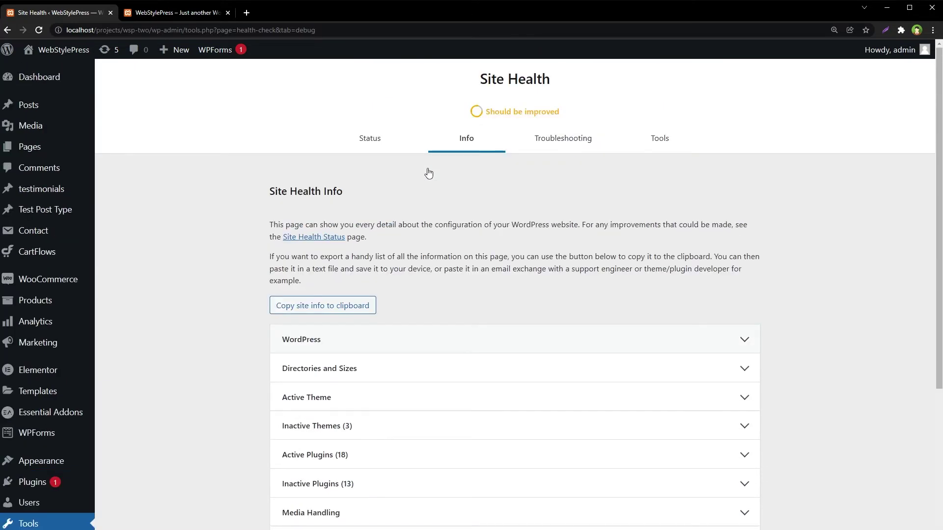
pyautogui.doubleClick(340, 192)
pyautogui.click(373, 194)
pyautogui.scroll(-3, 489, 237)
pyautogui.click(375, 153)
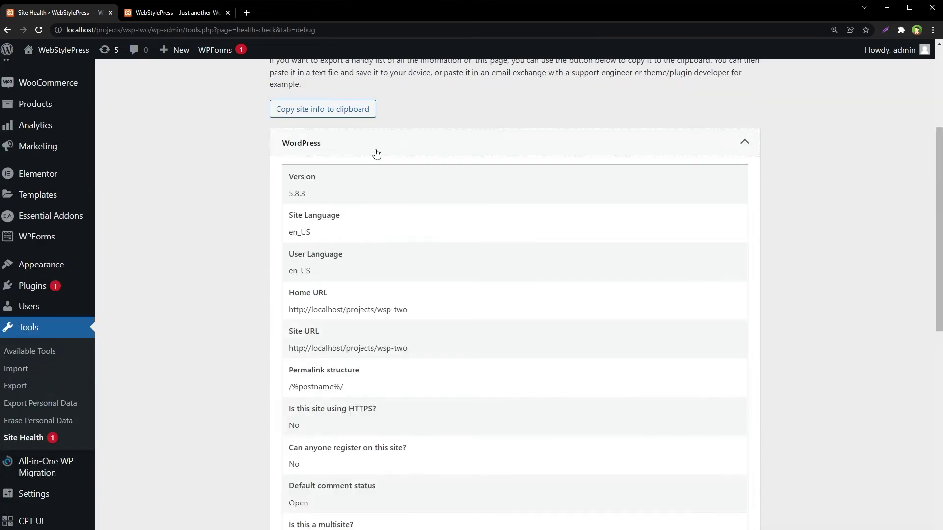
pyautogui.scroll(-2, 430, 248)
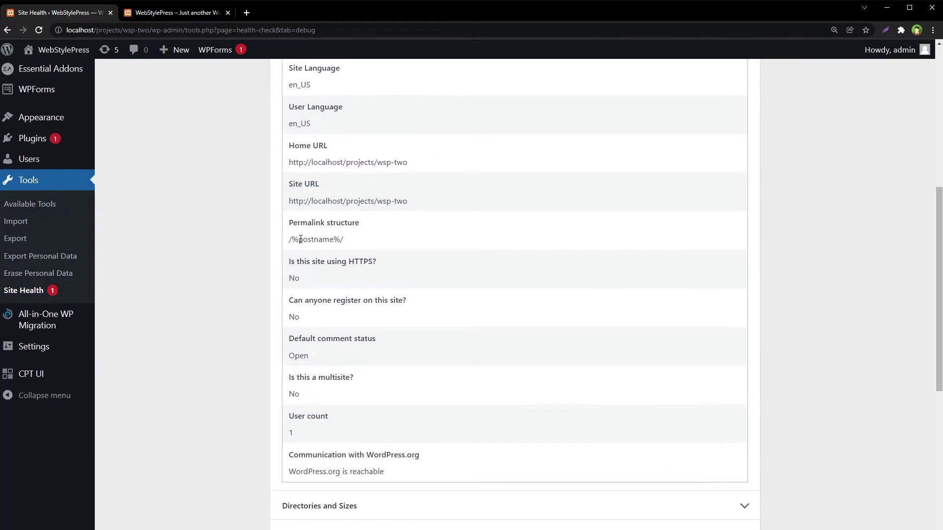
pyautogui.moveTo(291, 240); pyautogui.dragTo(375, 243)
pyautogui.moveTo(320, 283); pyautogui.dragTo(290, 278)
pyautogui.scroll(-3, 258, 301)
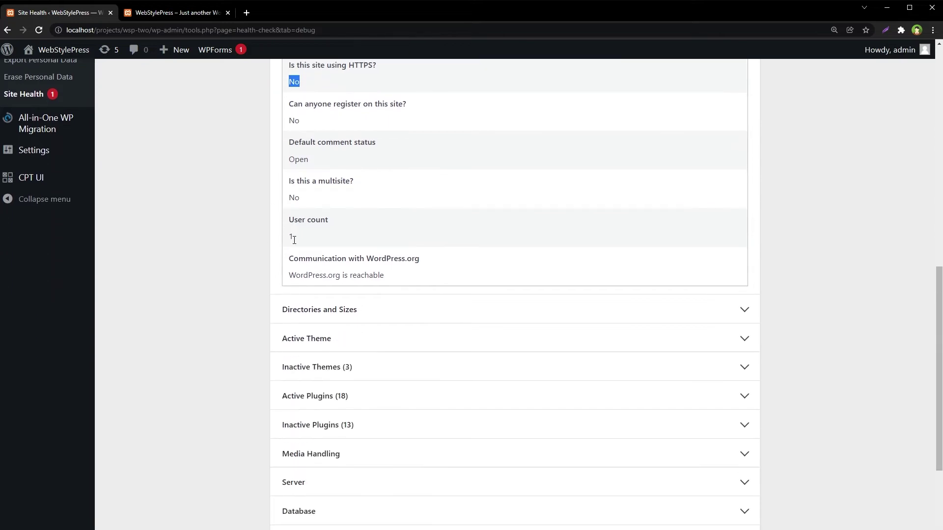
# Step: Expand Directories and Sizes and review the WordPress and uploads directory locations
pyautogui.click(340, 316)
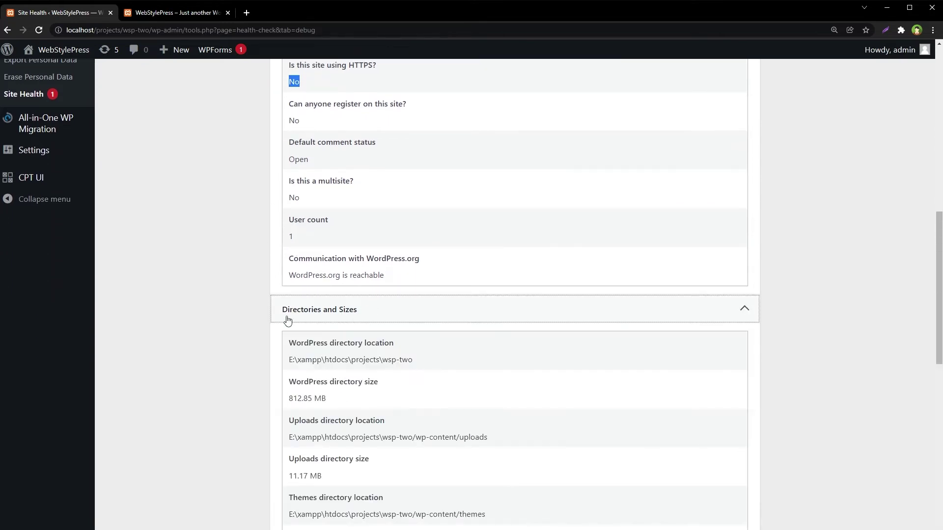
pyautogui.scroll(-2, 243, 302)
pyautogui.scroll(-2, 390, 242)
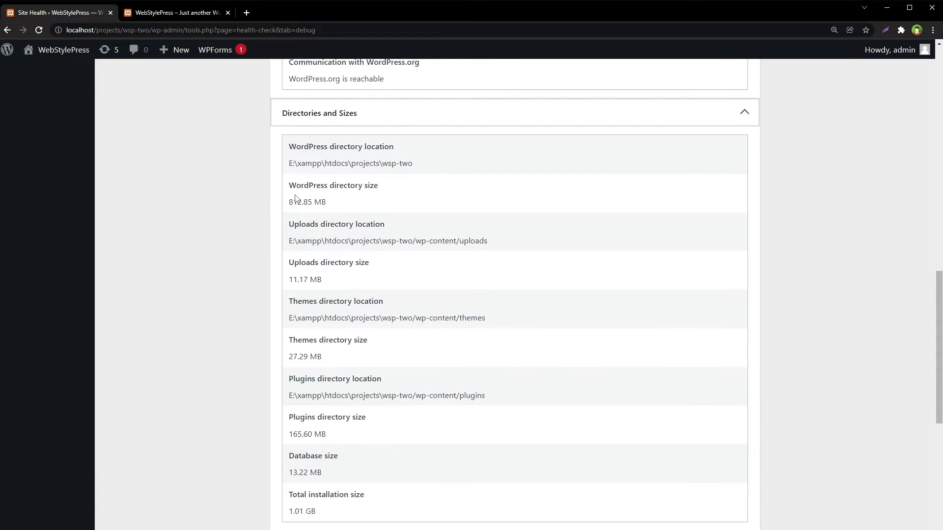
pyautogui.moveTo(335, 184); pyautogui.dragTo(335, 202)
pyautogui.click(311, 223)
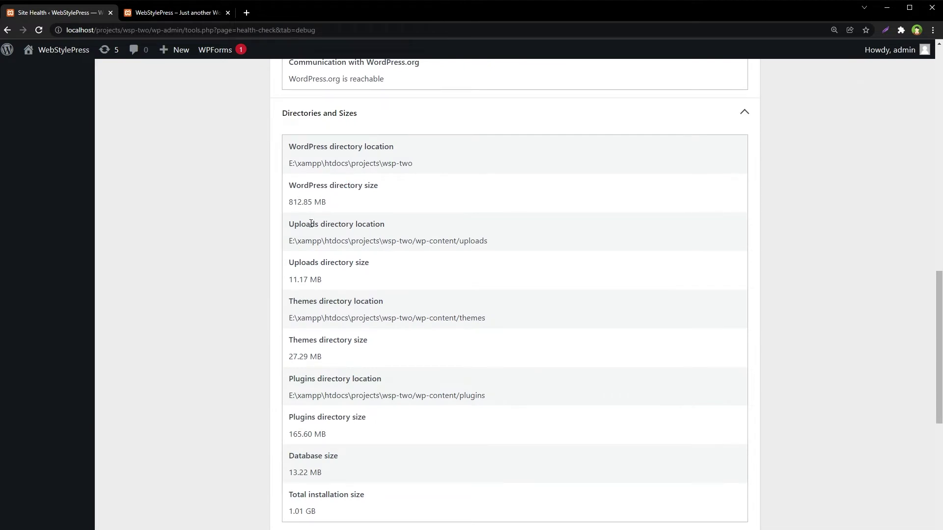
pyautogui.moveTo(387, 159); pyautogui.dragTo(332, 162)
pyautogui.click(297, 220)
pyautogui.moveTo(286, 230); pyautogui.dragTo(385, 225)
pyautogui.moveTo(307, 279)
pyautogui.mouseDown()
pyautogui.moveTo(351, 288)
pyautogui.moveTo(307, 283)
pyautogui.moveTo(389, 358)
pyautogui.mouseUp()
pyautogui.click(307, 282)
pyautogui.scroll(-3, 539, 324)
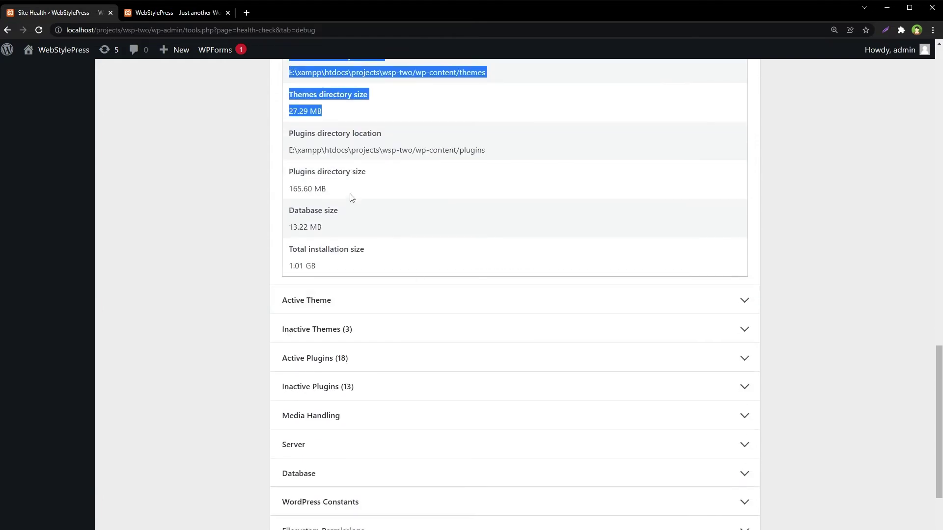
# Step: Review the plugins directory, database size and the 1.01 GB total installation size
pyautogui.click(309, 145)
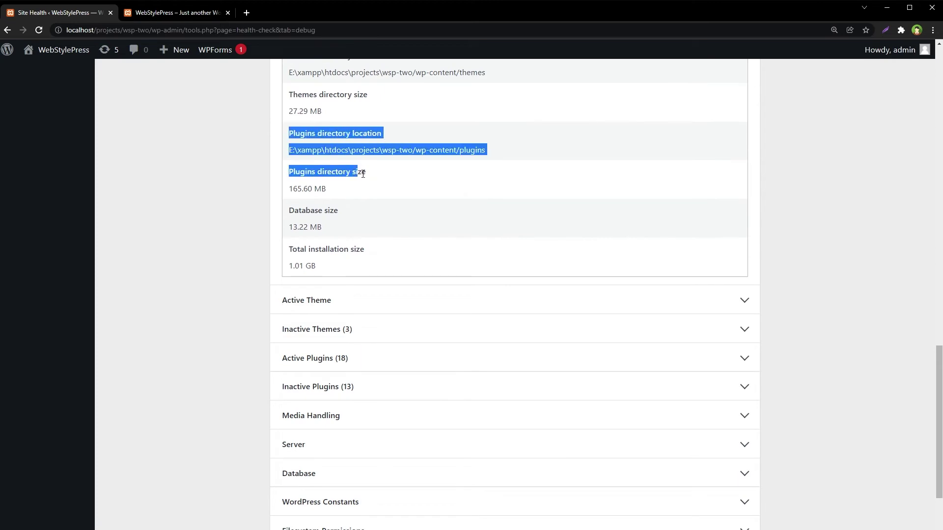
pyautogui.moveTo(286, 137); pyautogui.dragTo(366, 188)
pyautogui.click(346, 213)
pyautogui.moveTo(290, 211)
pyautogui.mouseDown()
pyautogui.moveTo(319, 224)
pyautogui.moveTo(347, 271)
pyautogui.mouseUp()
pyautogui.click(318, 224)
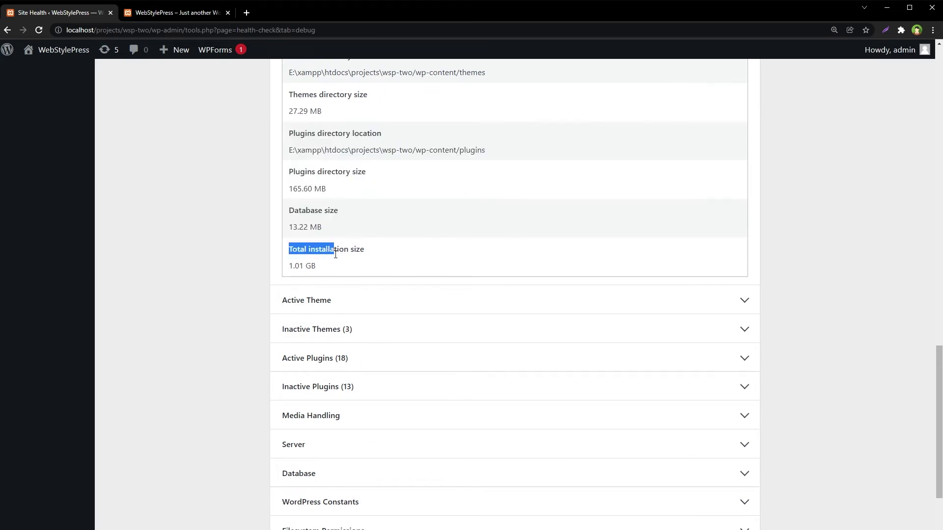
pyautogui.click(245, 319)
pyautogui.scroll(-2, 253, 304)
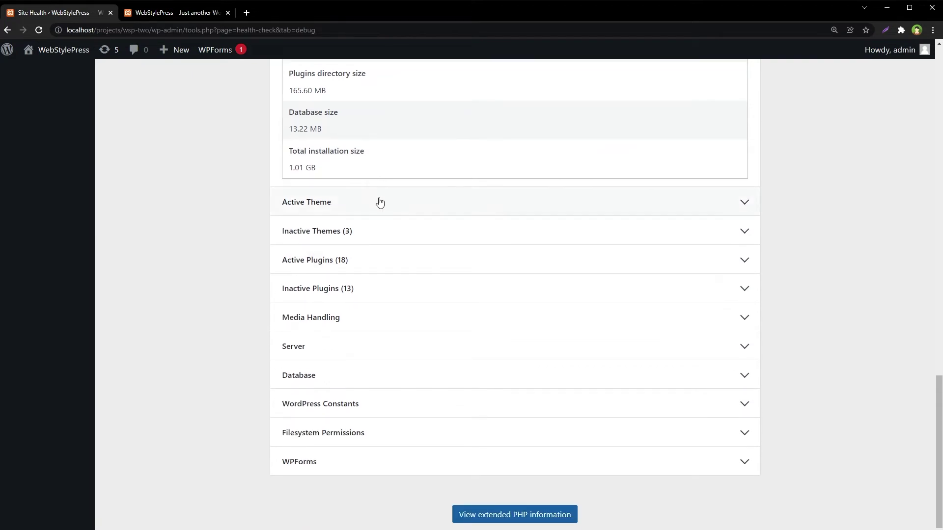
# Step: Expand Active Theme, Inactive Themes, active and inactive Plugins, and Media Handling with ImageMagick
pyautogui.click(379, 201)
pyautogui.scroll(-5, 258, 228)
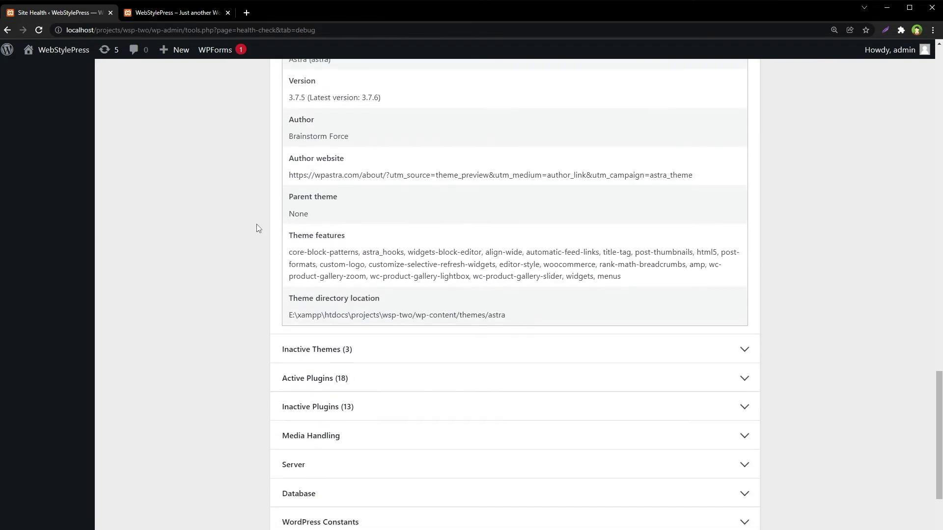
pyautogui.click(362, 212)
pyautogui.scroll(-2, 505, 225)
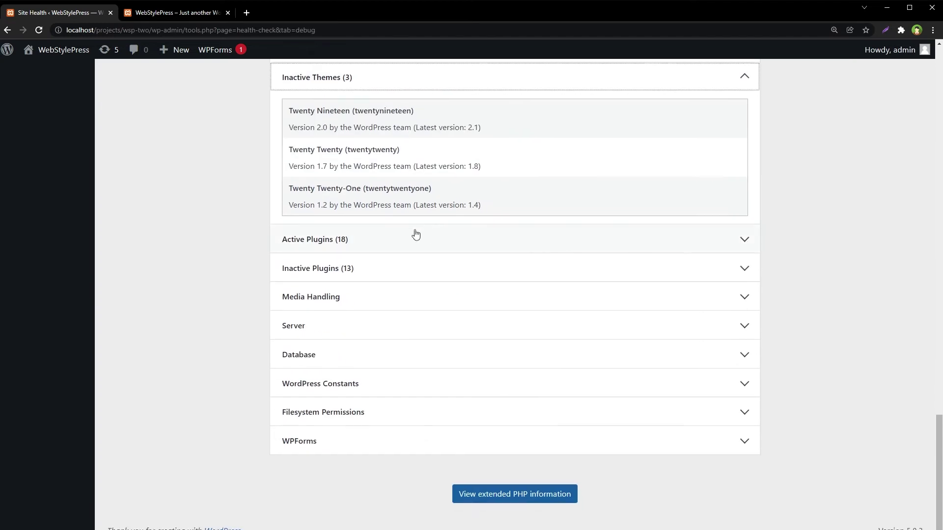
pyautogui.click(413, 238)
pyautogui.scroll(-1, 555, 264)
pyautogui.scroll(-2, 553, 262)
pyautogui.scroll(-5, 545, 254)
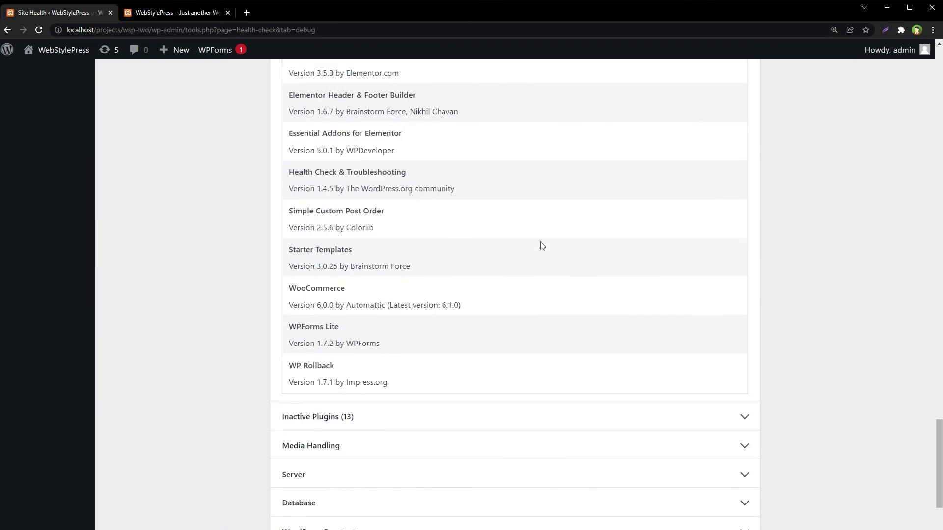
pyautogui.scroll(-2, 540, 245)
pyautogui.click(373, 267)
pyautogui.scroll(-2, 253, 289)
pyautogui.scroll(-5, 254, 288)
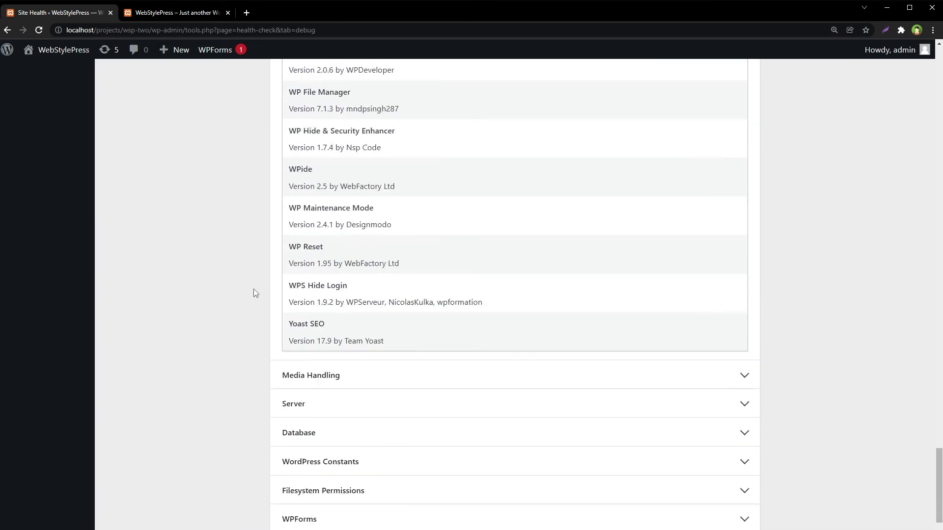
pyautogui.click(417, 297)
pyautogui.scroll(-3, 479, 291)
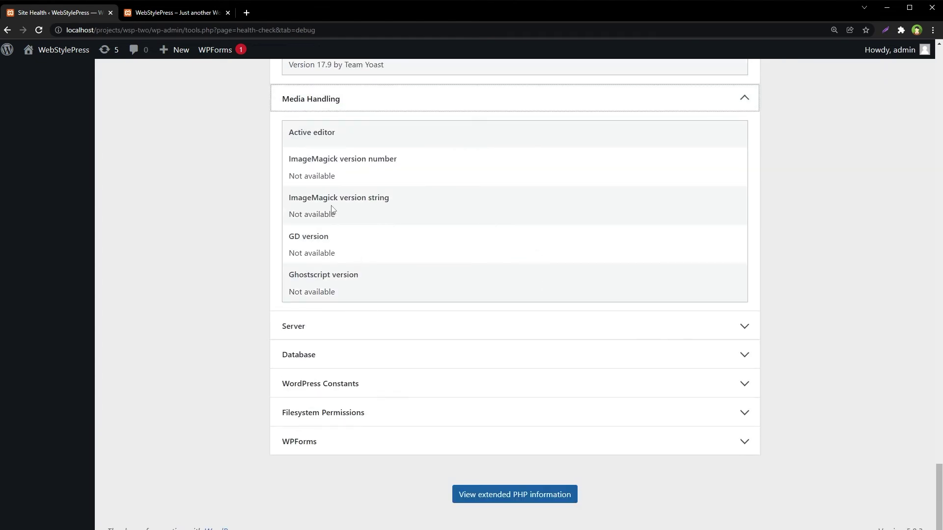
pyautogui.doubleClick(303, 196)
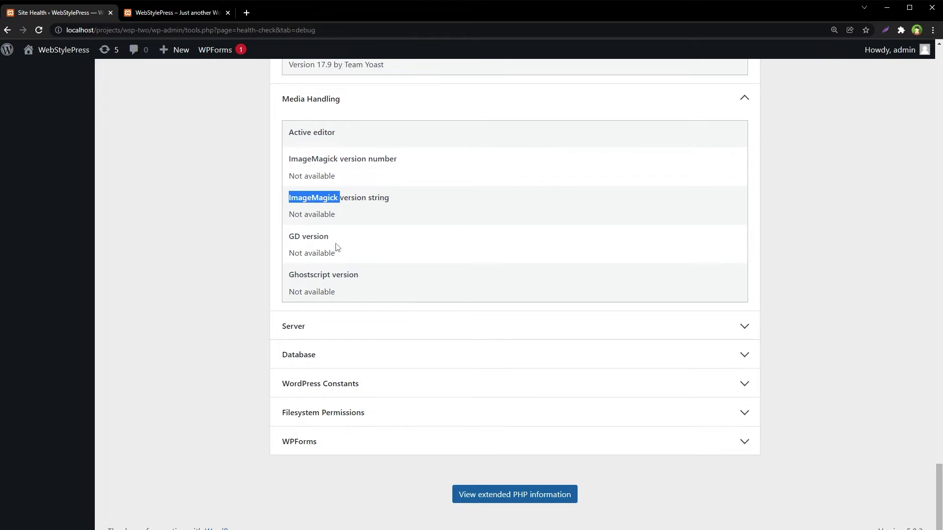
# Step: Expand Server and review architecture, server user, web server, PHP version and server headers
pyautogui.click(339, 325)
pyautogui.scroll(-3, 234, 321)
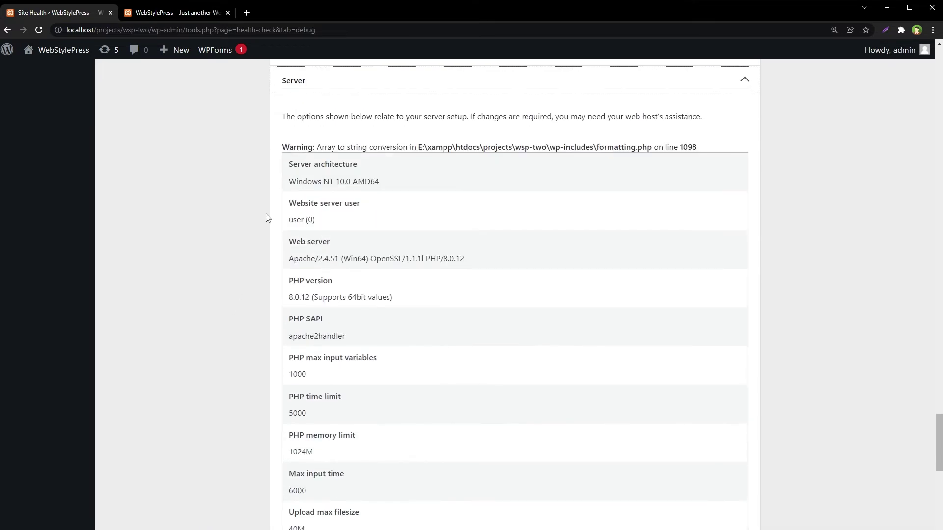
pyautogui.scroll(2, 268, 216)
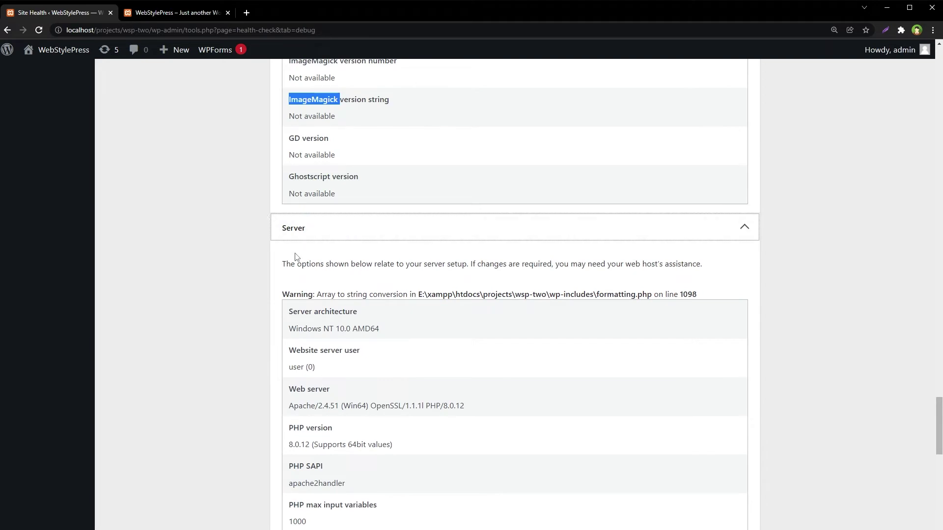
pyautogui.scroll(-3, 287, 266)
pyautogui.moveTo(288, 66); pyautogui.dragTo(363, 85)
pyautogui.moveTo(289, 109); pyautogui.dragTo(368, 123)
pyautogui.click(368, 122)
pyautogui.moveTo(287, 145); pyautogui.dragTo(487, 173)
pyautogui.moveTo(292, 184); pyautogui.dragTo(360, 209)
pyautogui.click(370, 244)
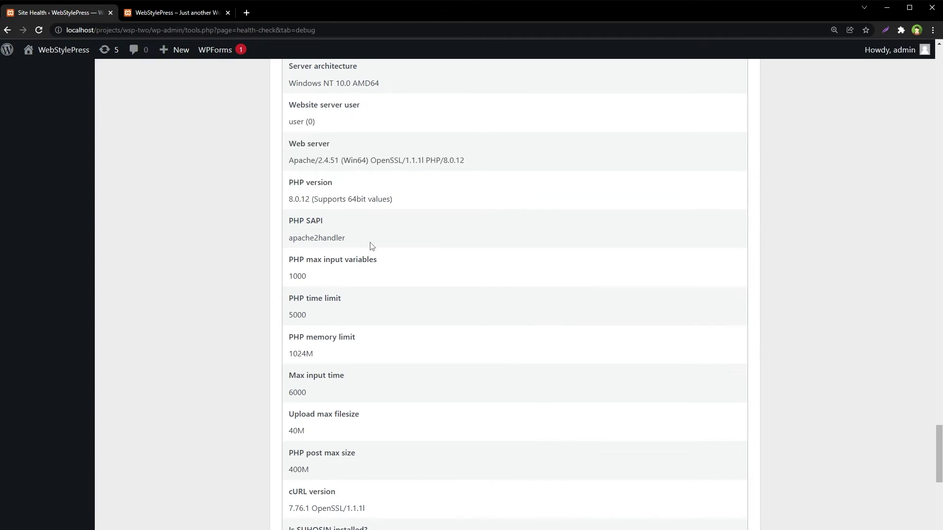
pyautogui.scroll(-2, 366, 272)
pyautogui.moveTo(288, 111)
pyautogui.mouseDown()
pyautogui.moveTo(363, 164)
pyautogui.moveTo(412, 329)
pyautogui.mouseUp()
pyautogui.scroll(-1, 575, 343)
pyautogui.scroll(-2, 576, 343)
pyautogui.click(445, 284)
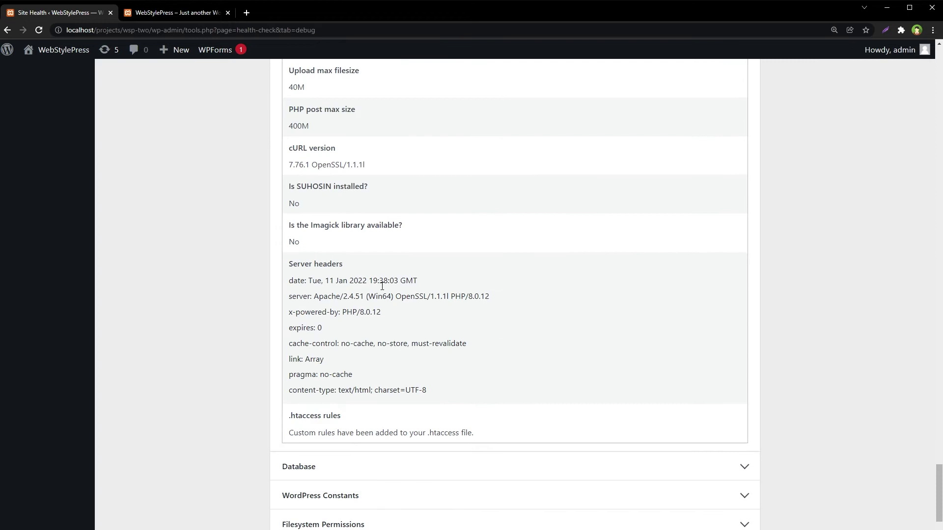
pyautogui.scroll(-2, 448, 302)
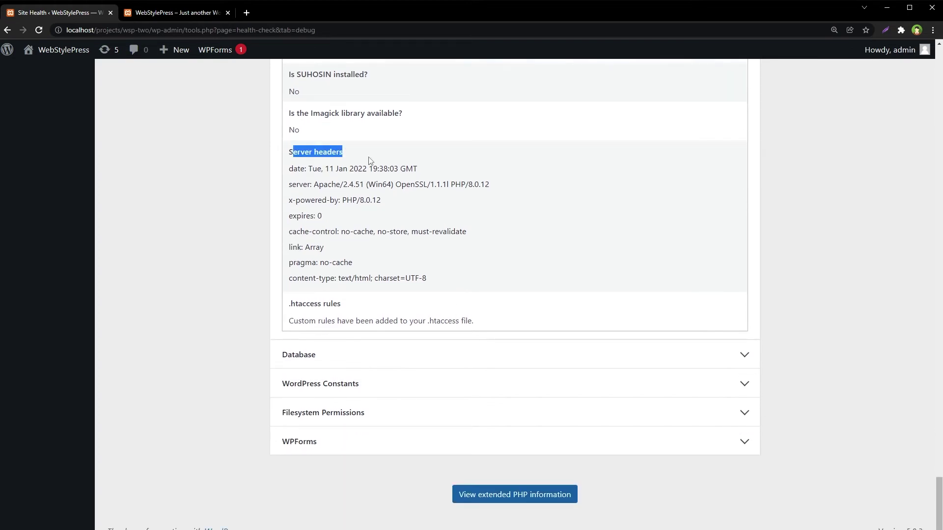
pyautogui.moveTo(289, 153); pyautogui.dragTo(463, 280)
# Step: Expand Database (host, name wsp-two), Constants, and Filesystem Permissions
pyautogui.click(460, 350)
pyautogui.scroll(-1, 229, 334)
pyautogui.scroll(-3, 229, 333)
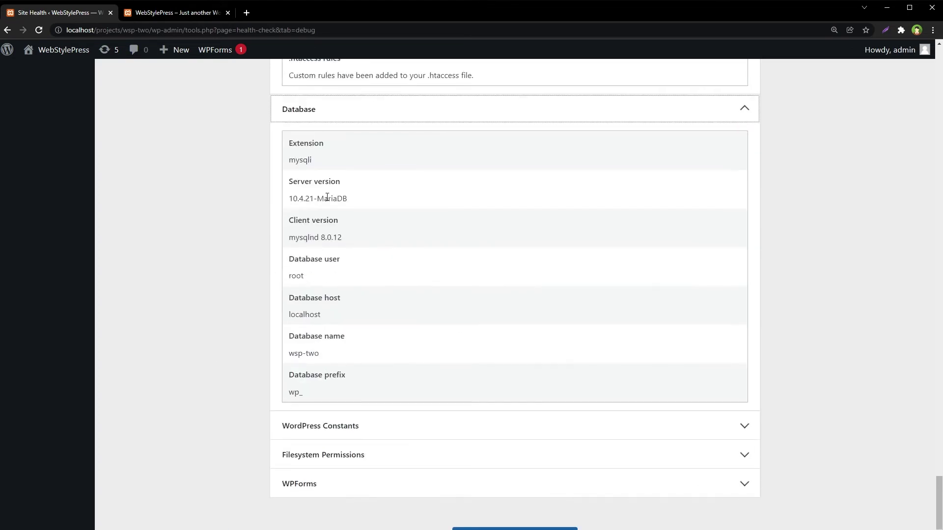
pyautogui.moveTo(301, 295); pyautogui.dragTo(321, 298)
pyautogui.moveTo(295, 333); pyautogui.dragTo(350, 388)
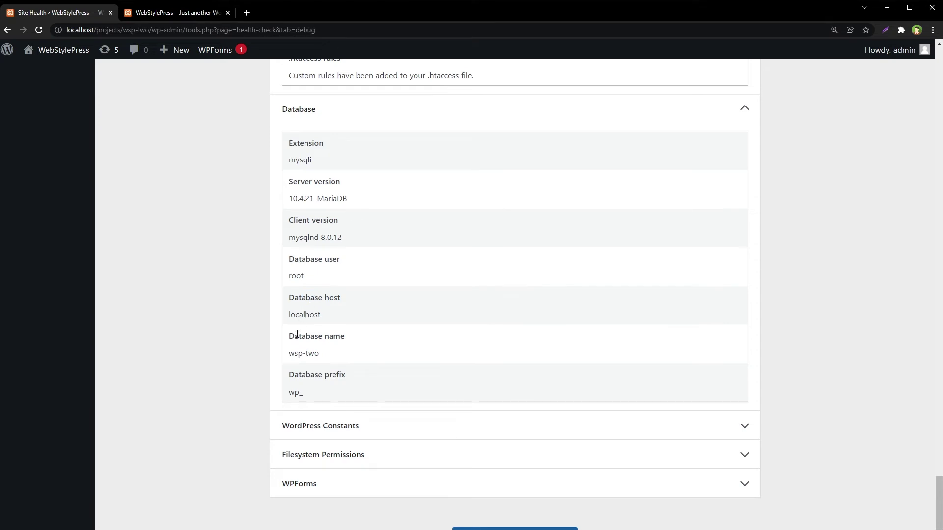
pyautogui.scroll(-1, 347, 388)
pyautogui.click(332, 385)
pyautogui.scroll(-3, 231, 347)
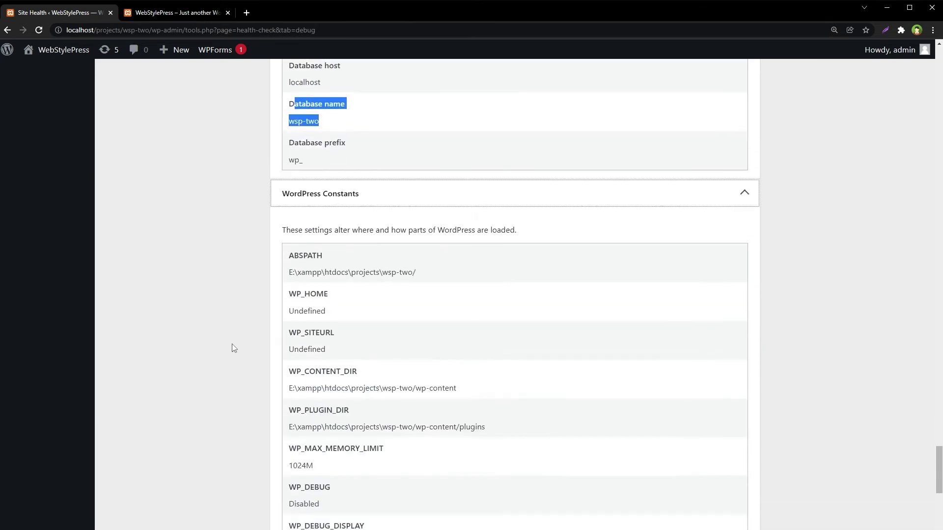
pyautogui.scroll(-3, 244, 324)
pyautogui.scroll(-3, 249, 302)
pyautogui.moveTo(354, 322); pyautogui.dragTo(284, 125)
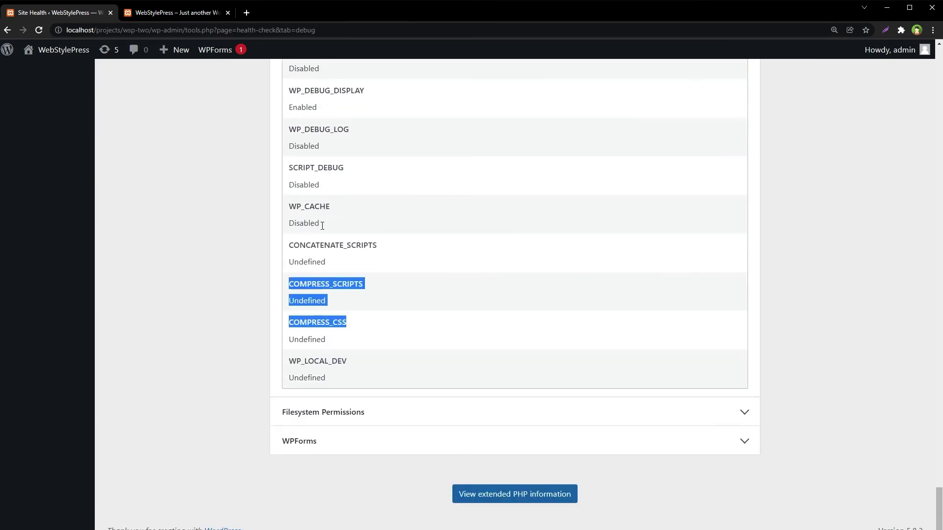
pyautogui.click(273, 196)
pyautogui.click(315, 412)
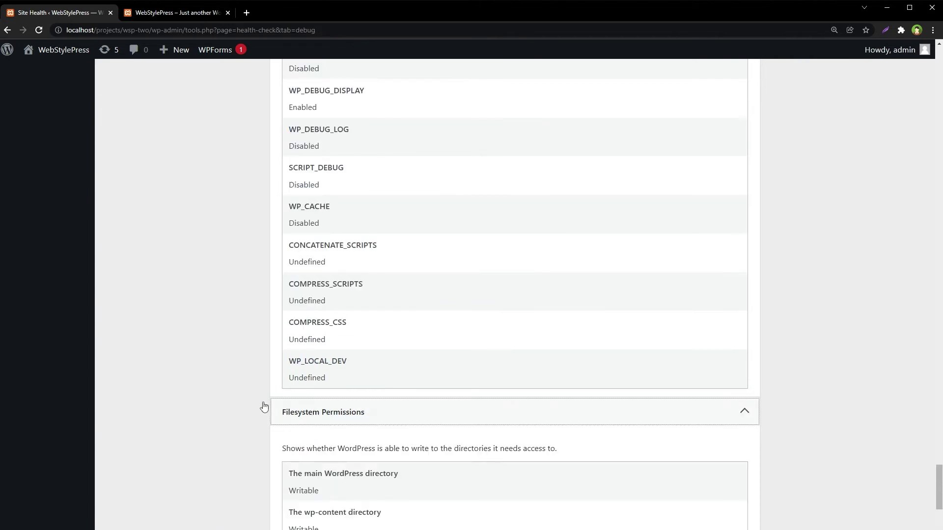
pyautogui.scroll(-4, 236, 337)
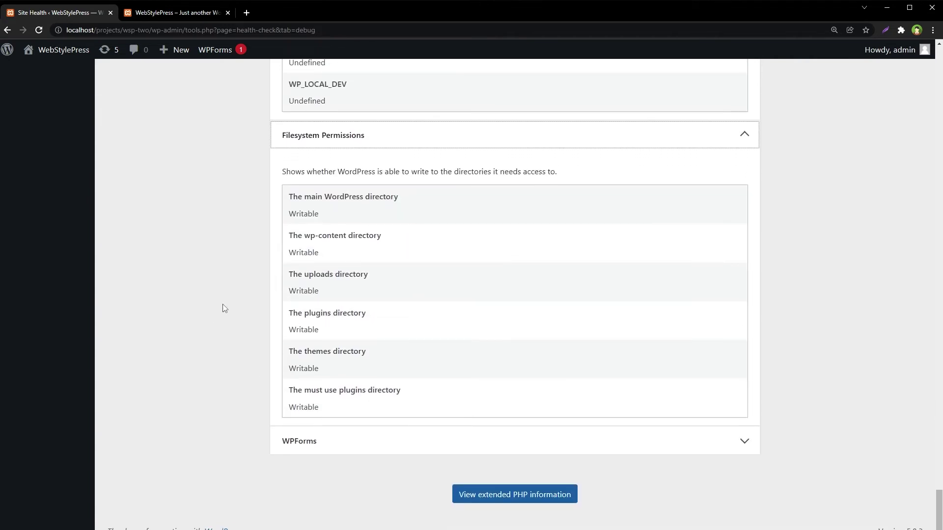
pyautogui.scroll(3, 223, 306)
pyautogui.scroll(-3, 223, 306)
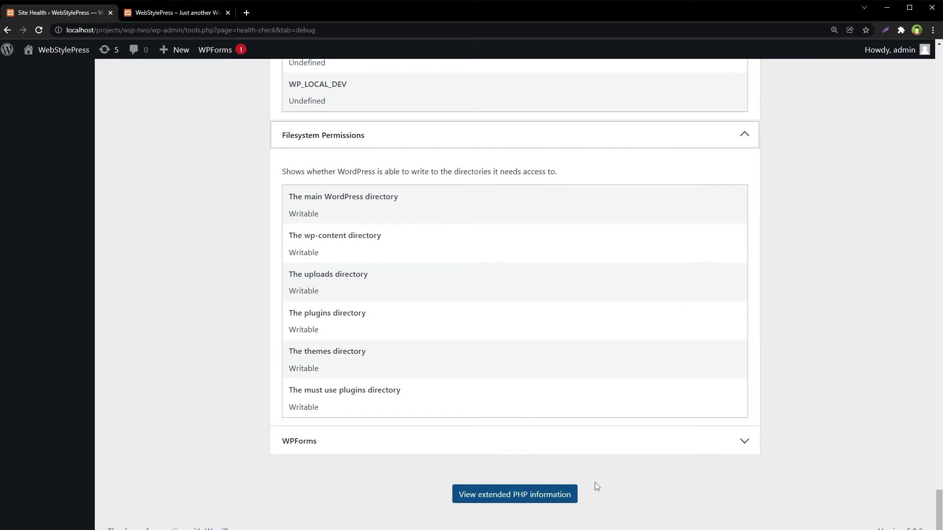
pyautogui.scroll(10, 784, 334)
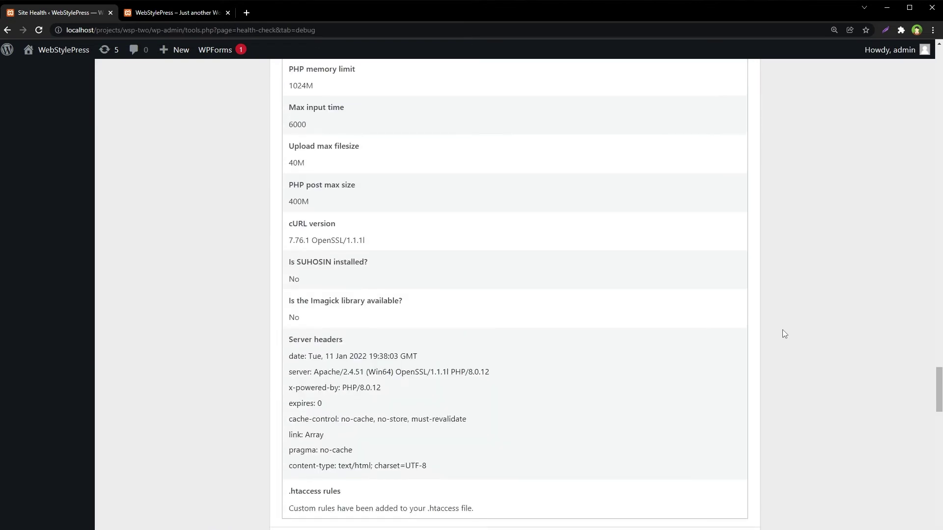
pyautogui.scroll(5, 782, 331)
pyautogui.scroll(5, 783, 331)
pyautogui.scroll(5, 782, 332)
pyautogui.scroll(5, 783, 331)
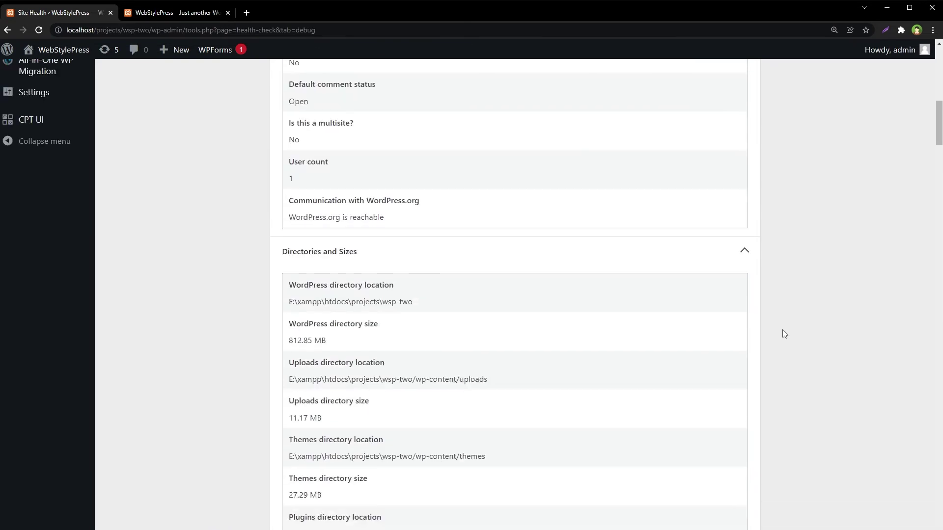
pyautogui.scroll(10, 783, 334)
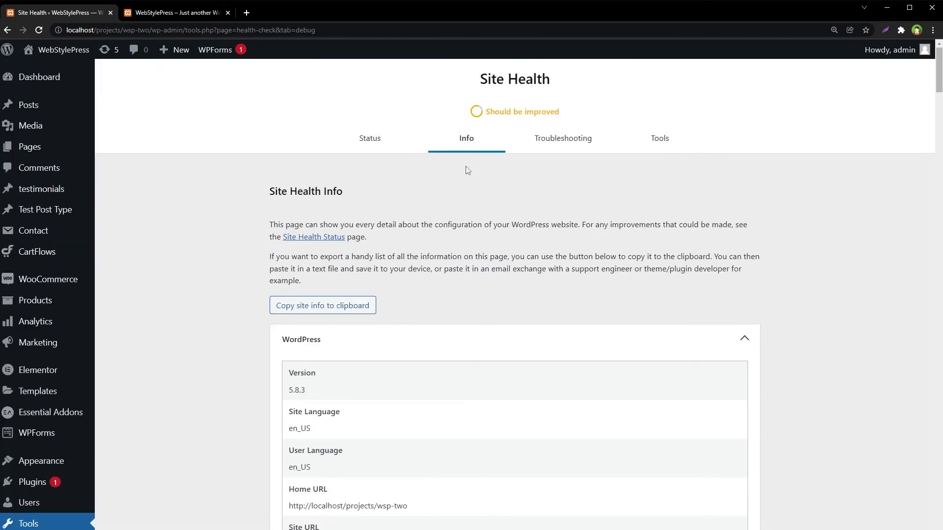
# Step: Switch to the Troubleshooting tab and zoom the browser in to read about troubleshooting mode
pyautogui.click(571, 142)
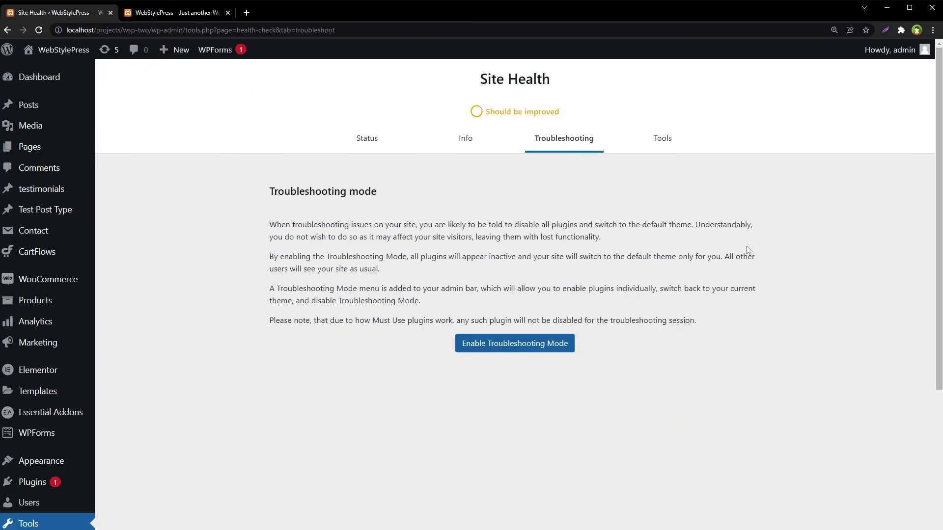
pyautogui.hotkey('ctrl', '+')
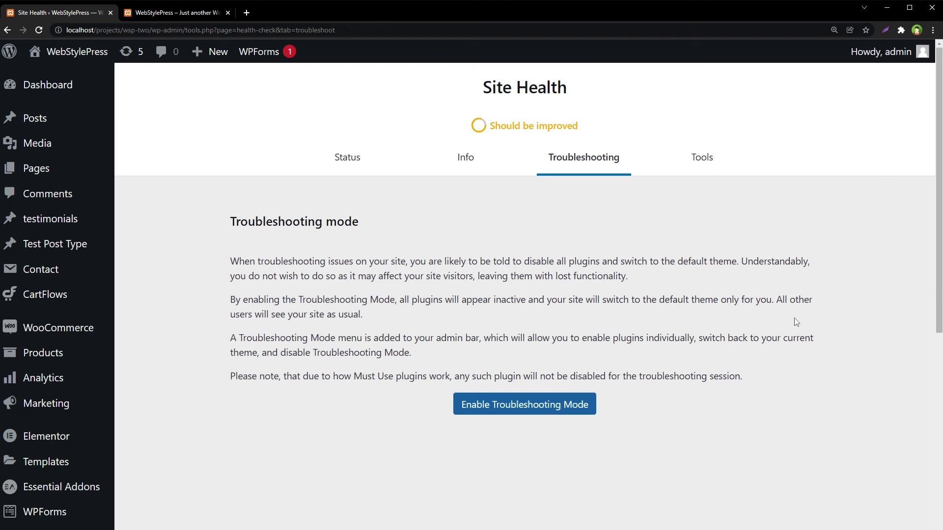
# Step: On the Tools tab, expand File integrity and Plugin compatibility with its minimum PHP versions
pyautogui.click(700, 162)
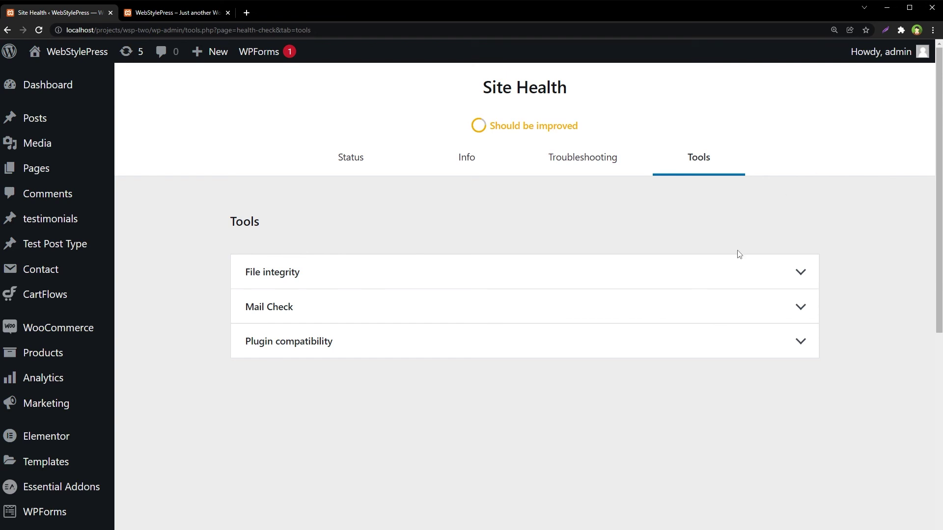
pyautogui.click(541, 283)
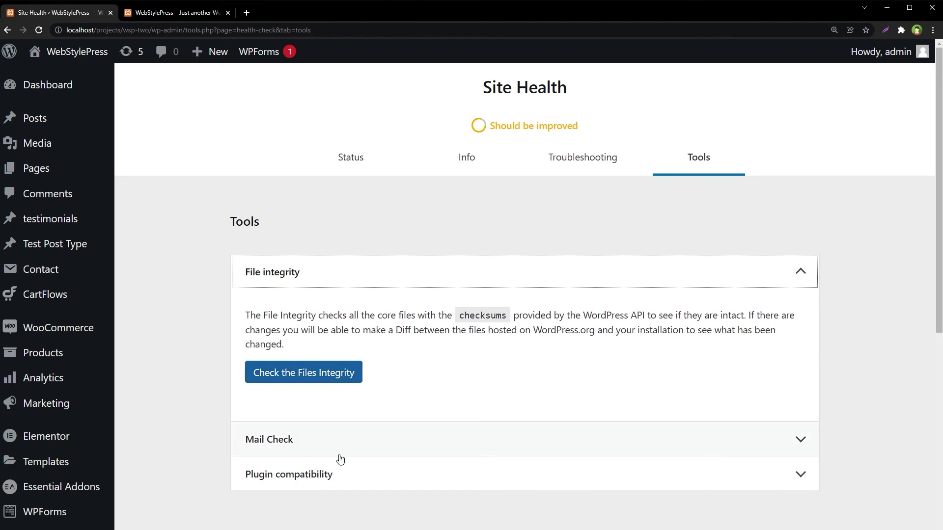
pyautogui.scroll(-3, 727, 391)
pyautogui.click(449, 236)
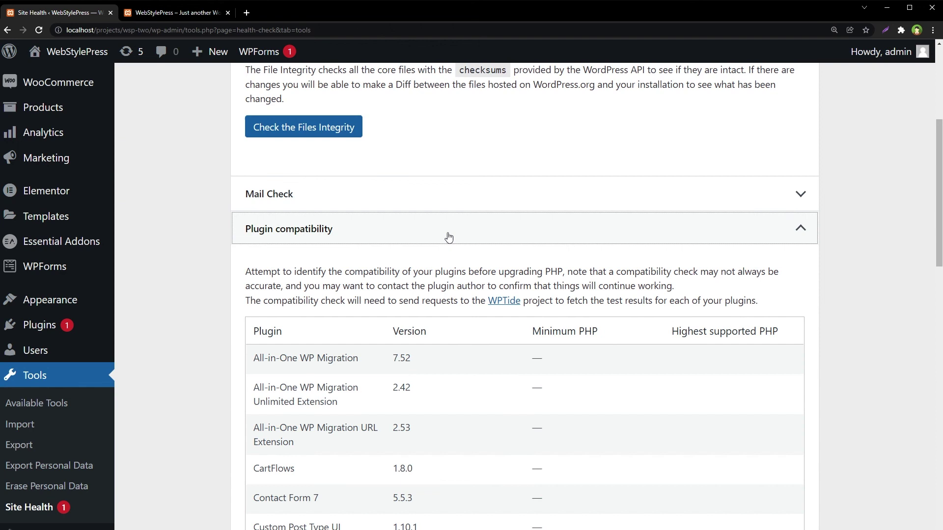
pyautogui.scroll(-2, 673, 333)
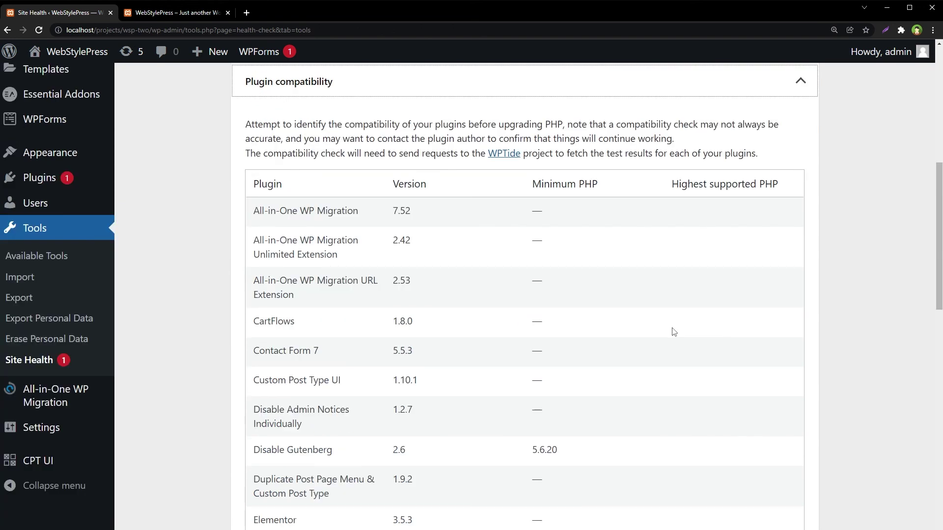